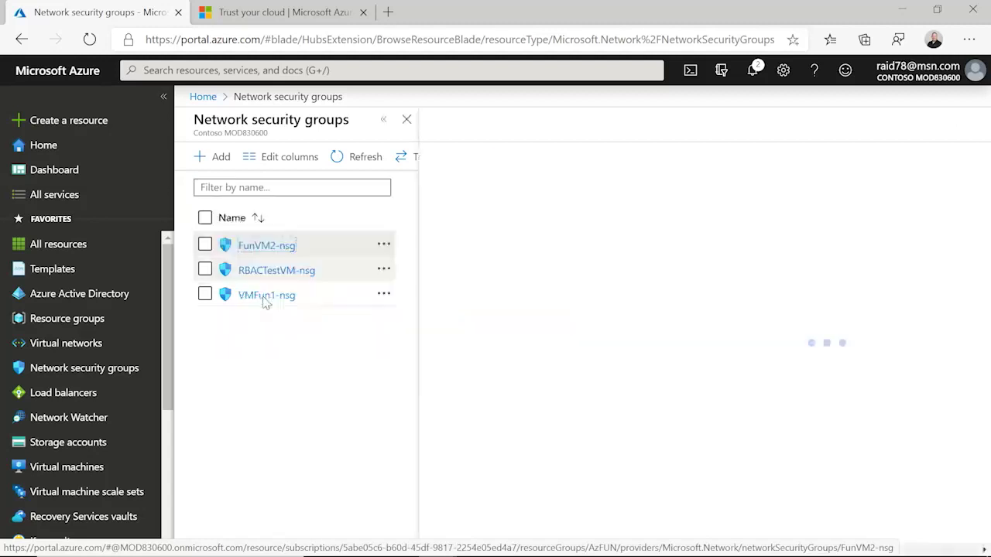
Open the inbound security rules of FunVM2-nsg and start a new inbound rule
{"action": "left_click", "coordinate": [288, 348]}
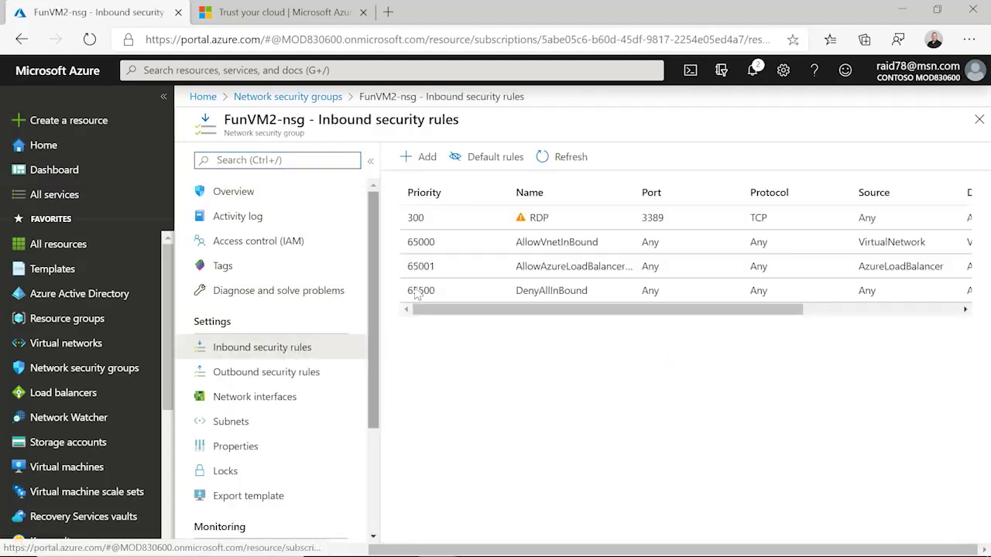
{"action": "left_click", "coordinate": [424, 157]}
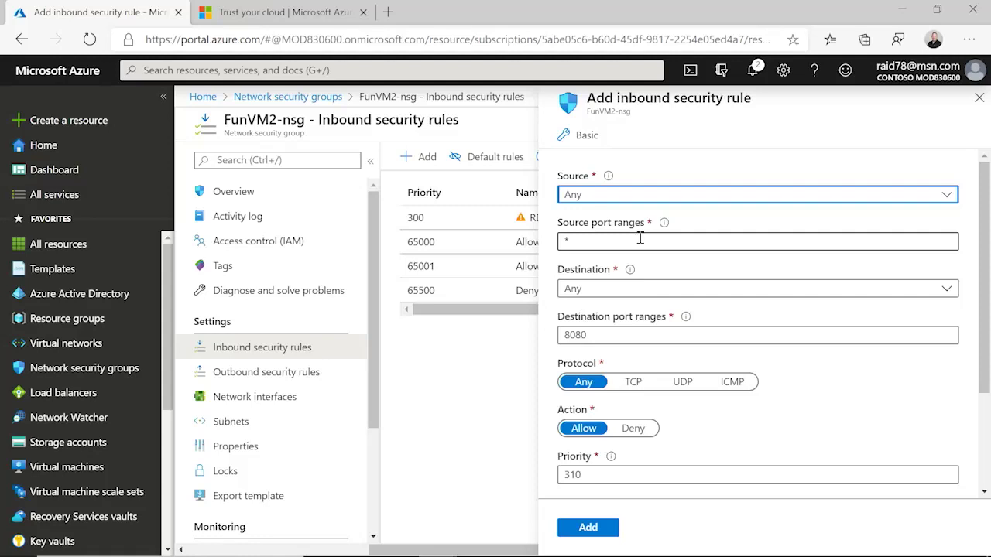
Try IP Addresses and Service Tag as the source type of the new inbound rule
{"action": "left_click", "coordinate": [629, 196]}
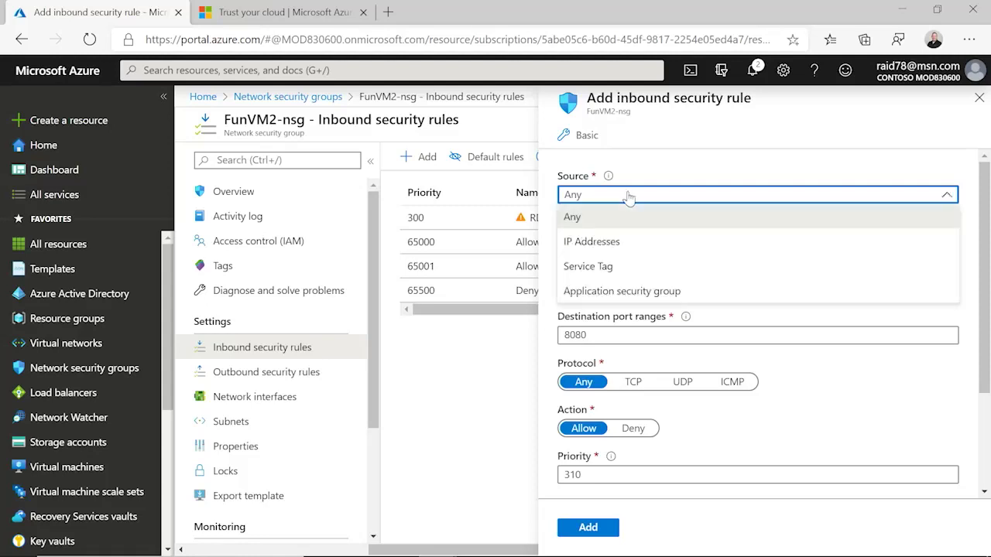
{"action": "left_click", "coordinate": [616, 241]}
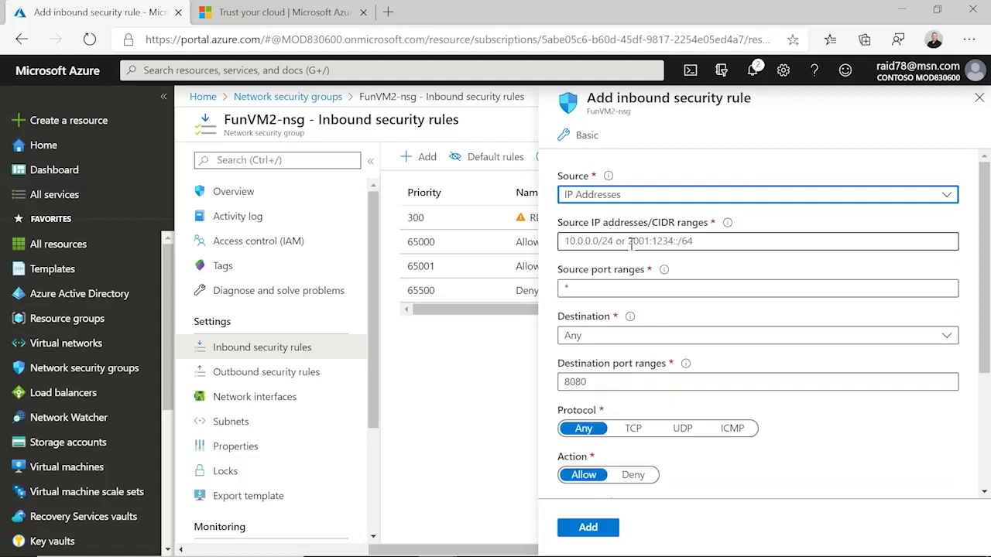
{"action": "left_click", "coordinate": [664, 204]}
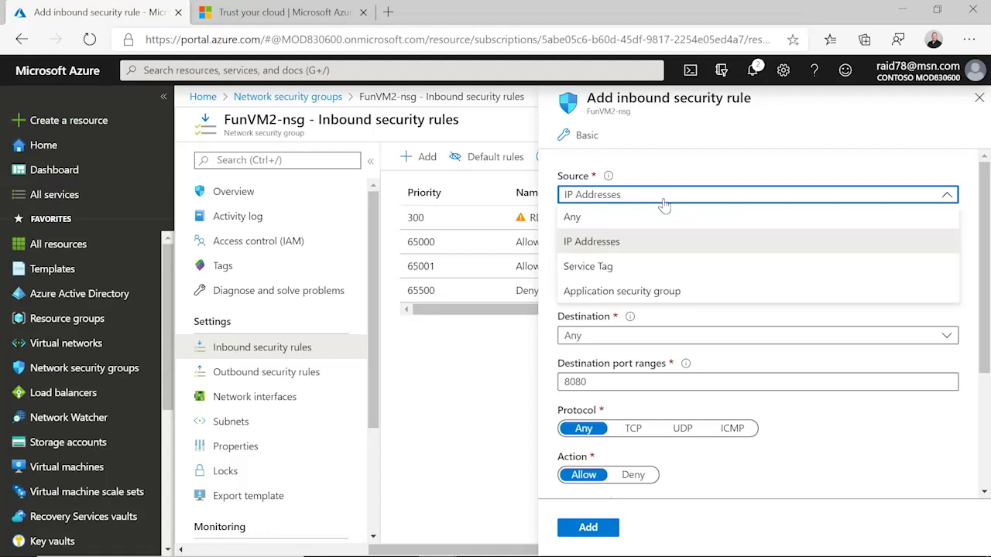
{"action": "left_click", "coordinate": [590, 269]}
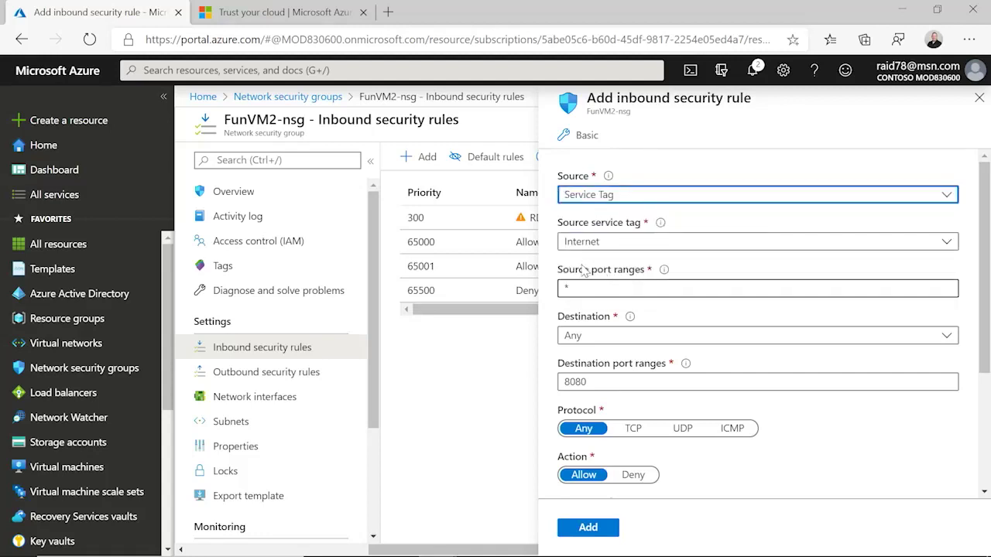
Browse the source service tags and select Storage.CentralIndia for the new rule
{"action": "left_click", "coordinate": [624, 249]}
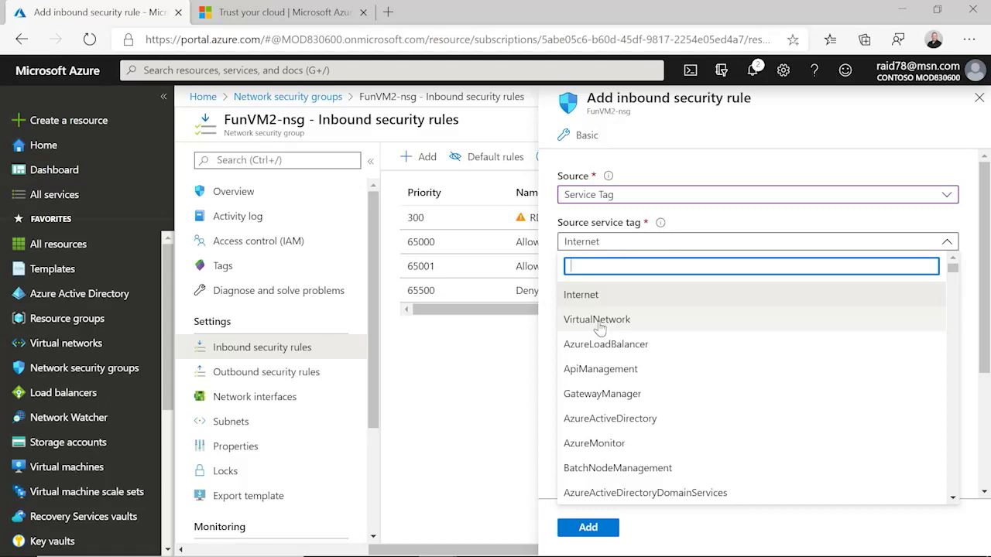
{"action": "scroll", "coordinate": [602, 362], "scroll_direction": "down", "scroll_amount": 1}
{"action": "scroll", "coordinate": [602, 364], "scroll_direction": "up", "scroll_amount": 1}
{"action": "scroll", "coordinate": [602, 364], "scroll_direction": "down", "scroll_amount": 3}
{"action": "scroll", "coordinate": [601, 369], "scroll_direction": "down", "scroll_amount": 4}
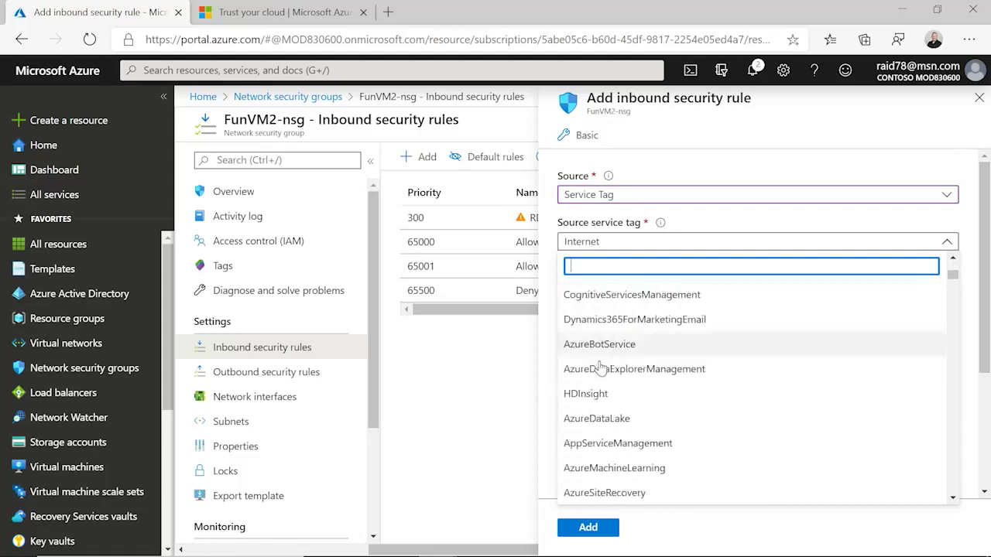
{"action": "scroll", "coordinate": [603, 367], "scroll_direction": "down", "scroll_amount": 3}
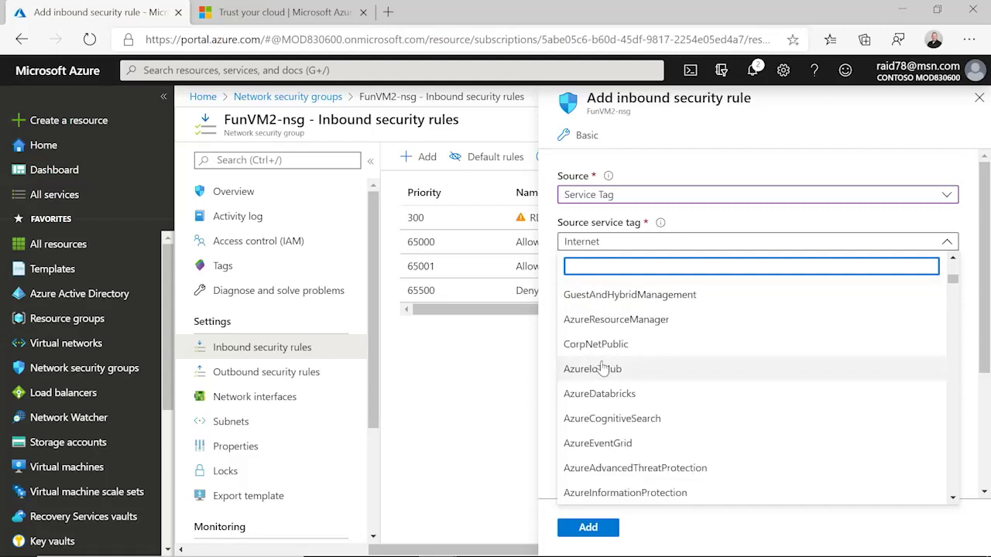
{"action": "scroll", "coordinate": [597, 367], "scroll_direction": "down", "scroll_amount": 2}
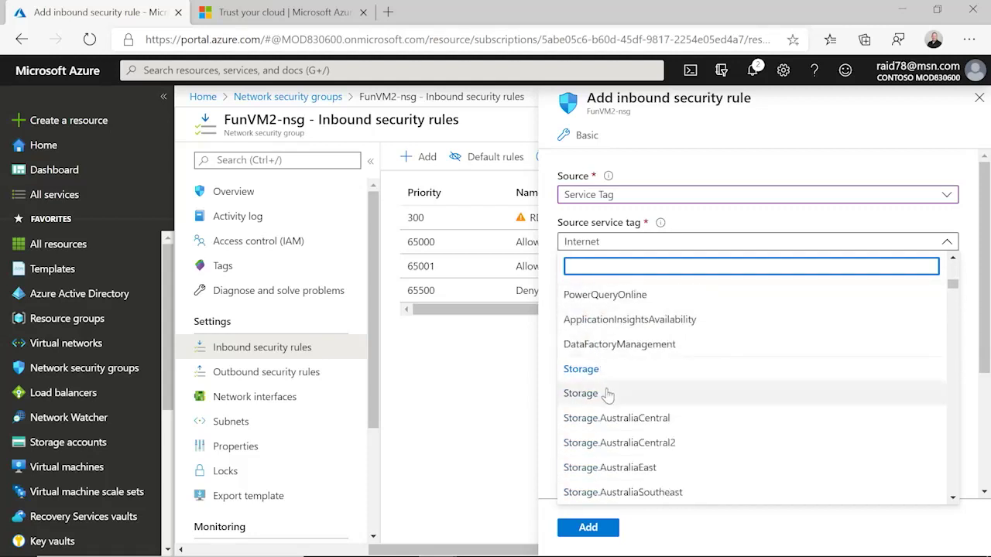
{"action": "scroll", "coordinate": [602, 370], "scroll_direction": "down", "scroll_amount": 2}
{"action": "scroll", "coordinate": [608, 395], "scroll_direction": "down", "scroll_amount": 1}
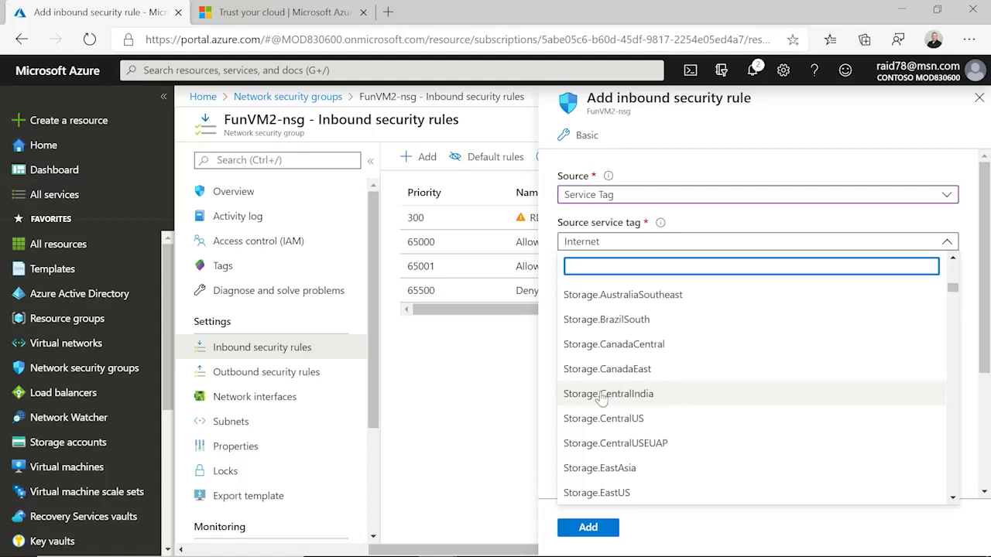
{"action": "left_click", "coordinate": [601, 397]}
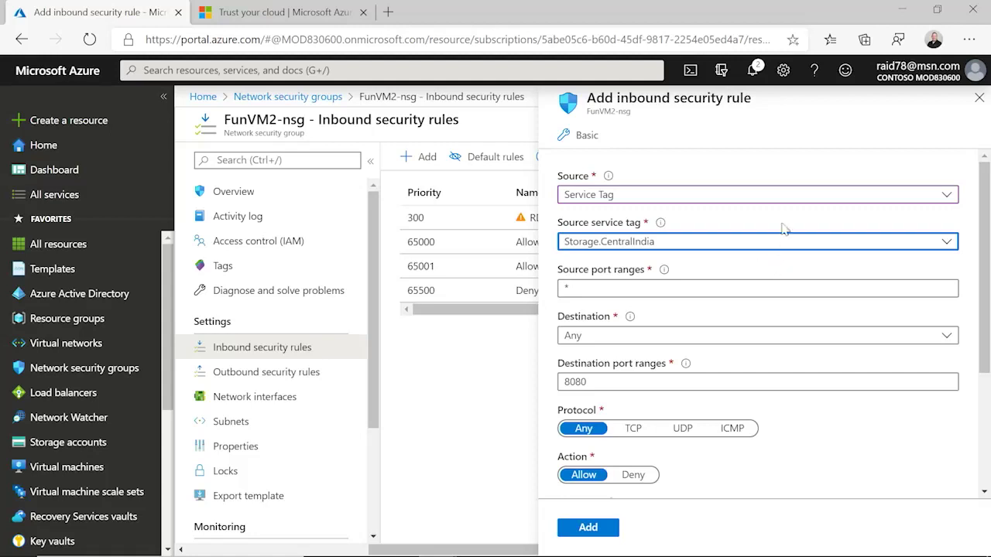
Set the rule's source and destination to Any, destination port range to 3389, protocol to TCP and action to Deny
{"action": "left_click", "coordinate": [784, 195]}
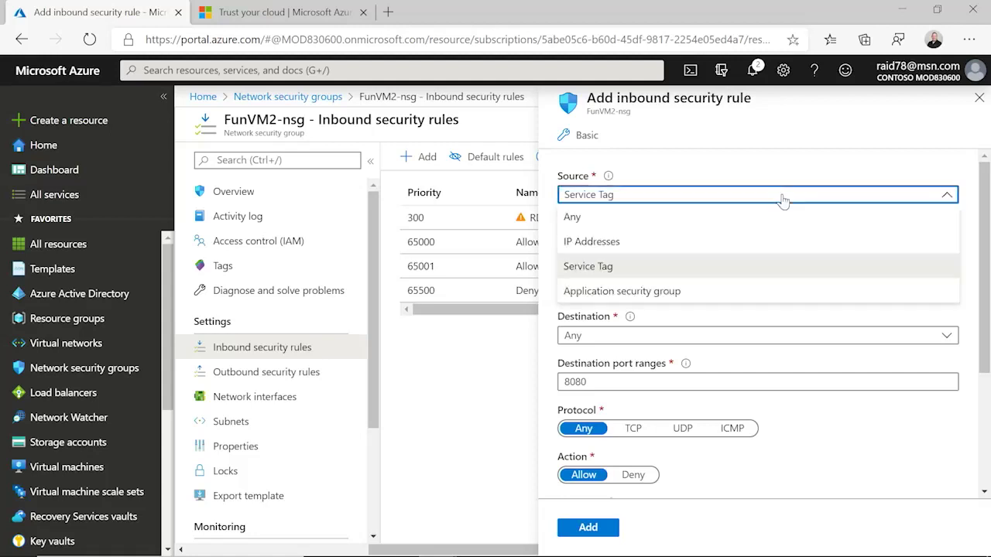
{"action": "left_click", "coordinate": [658, 215]}
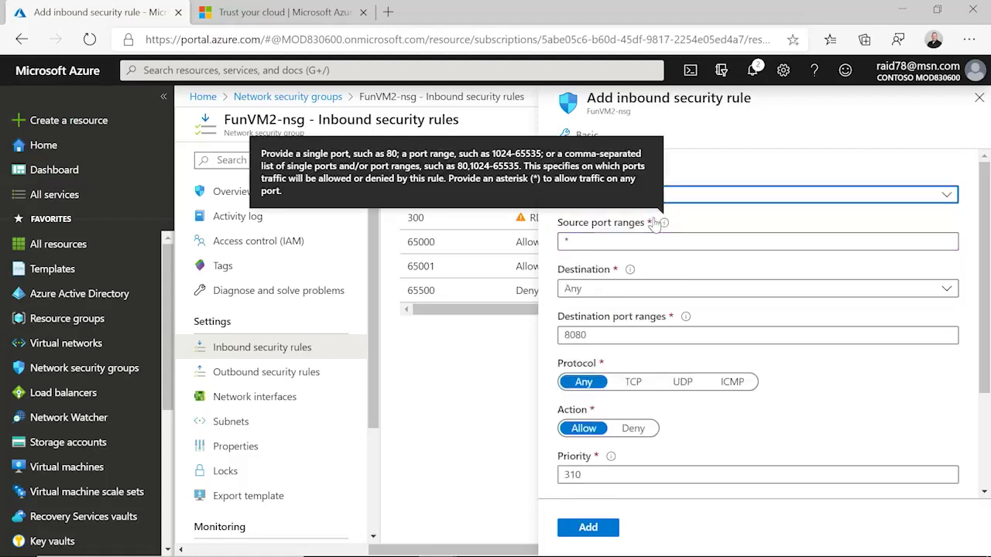
{"action": "left_click", "coordinate": [603, 290]}
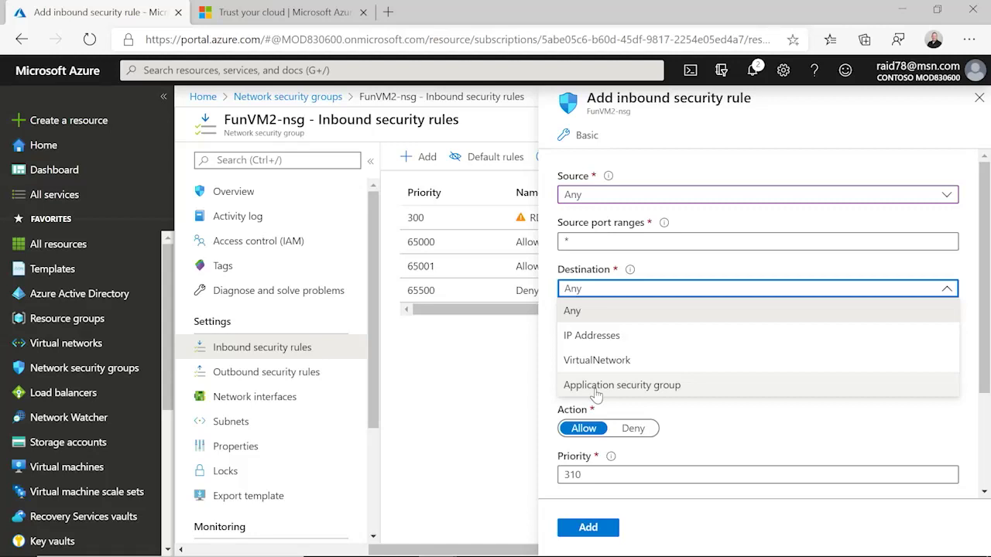
{"action": "left_click", "coordinate": [573, 311]}
{"action": "double_click", "coordinate": [619, 334]}
{"action": "type", "text": "3389"}
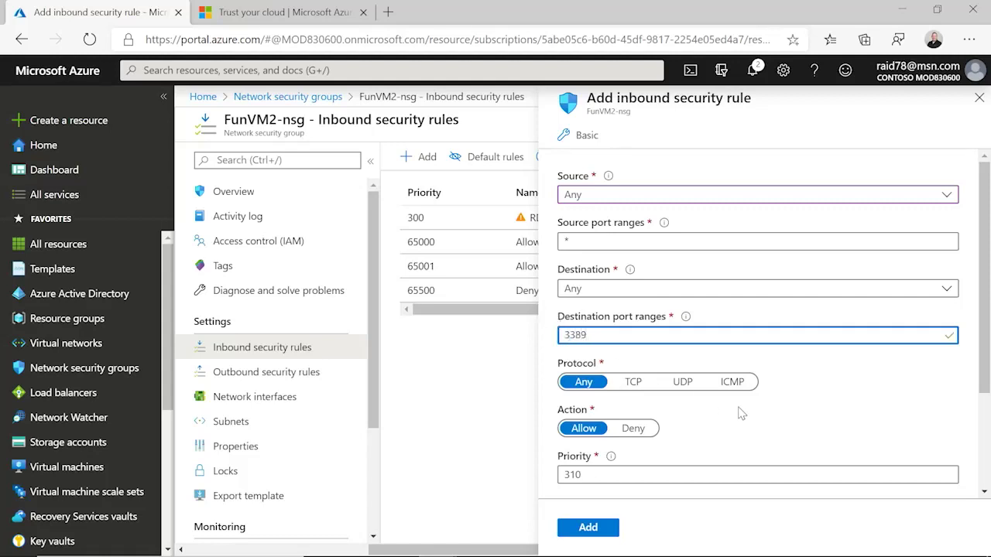
{"action": "left_click", "coordinate": [633, 388]}
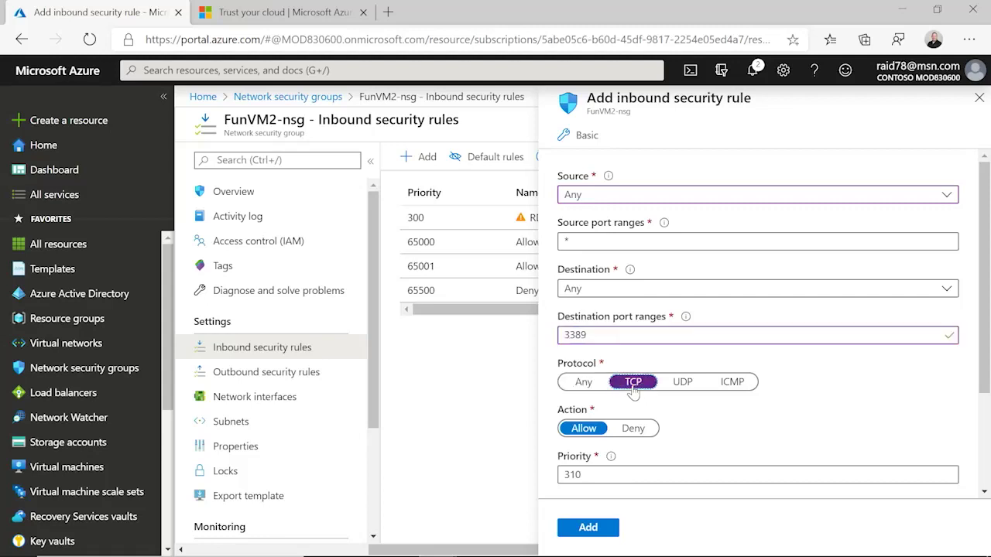
{"action": "left_click", "coordinate": [633, 428]}
Name the new inbound rule RDP2 and add it to the network security group
{"action": "scroll", "coordinate": [718, 428], "scroll_direction": "down", "scroll_amount": 1}
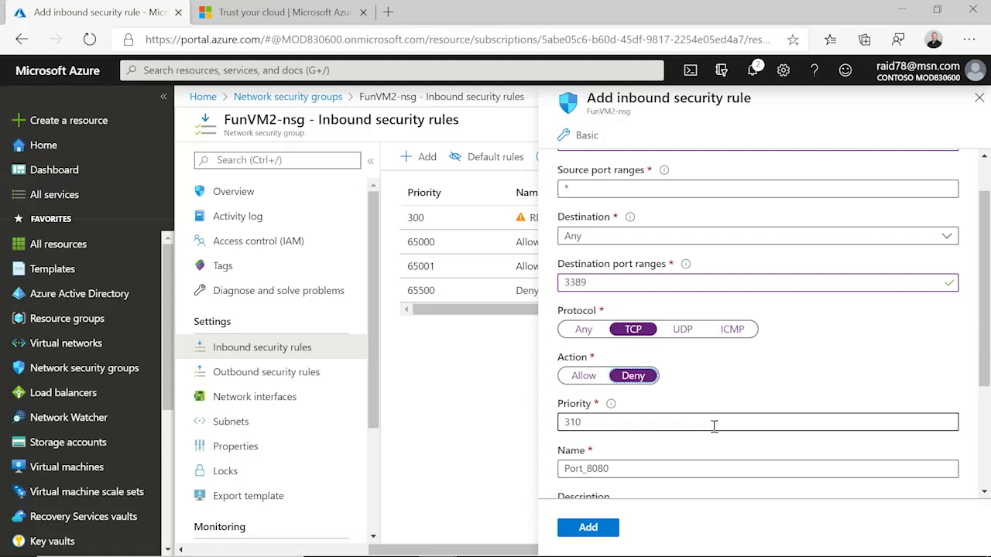
{"action": "left_click_drag", "start_coordinate": [675, 467], "coordinate": [536, 472]}
{"action": "scroll", "coordinate": [670, 493], "scroll_direction": "down", "scroll_amount": 1}
{"action": "type", "text": "RDP2"}
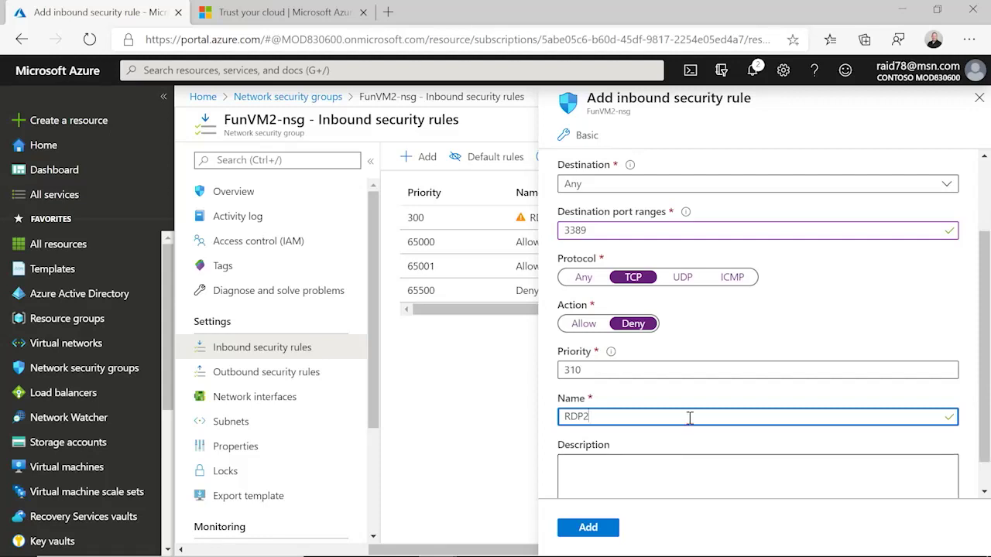
{"action": "scroll", "coordinate": [690, 419], "scroll_direction": "down", "scroll_amount": 1}
{"action": "left_click", "coordinate": [589, 528]}
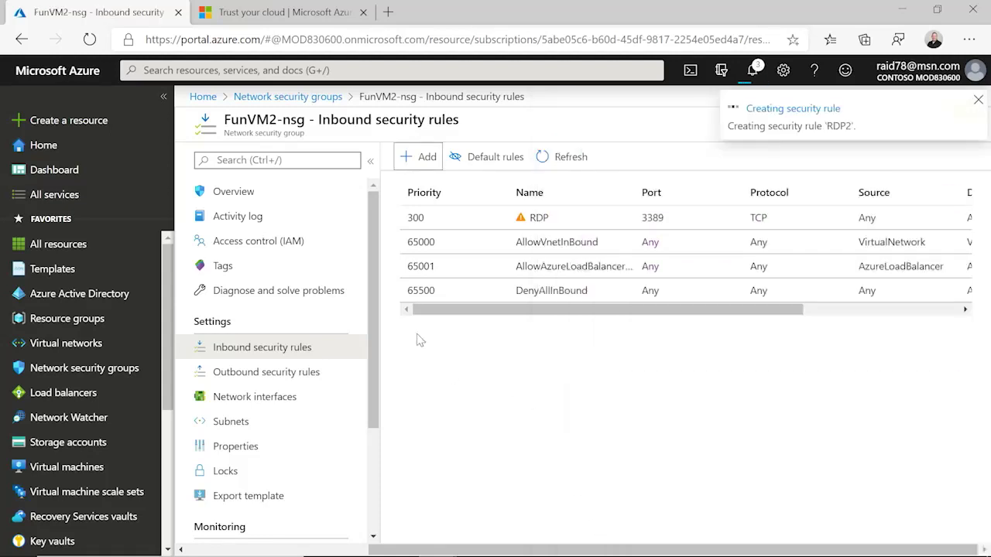
Refresh the inbound rules list and open the RDP2 rule for editing
{"action": "left_click", "coordinate": [372, 164]}
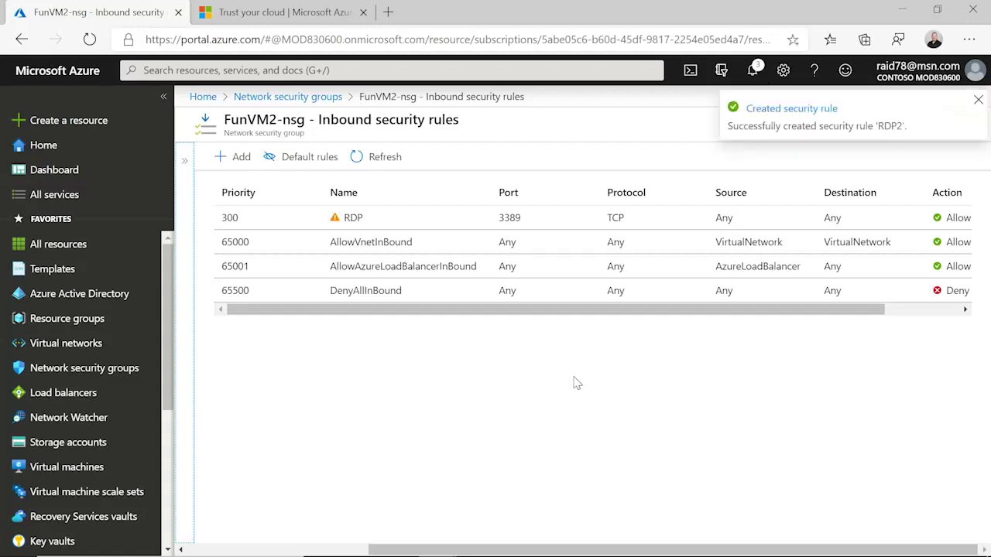
{"action": "left_click", "coordinate": [380, 157]}
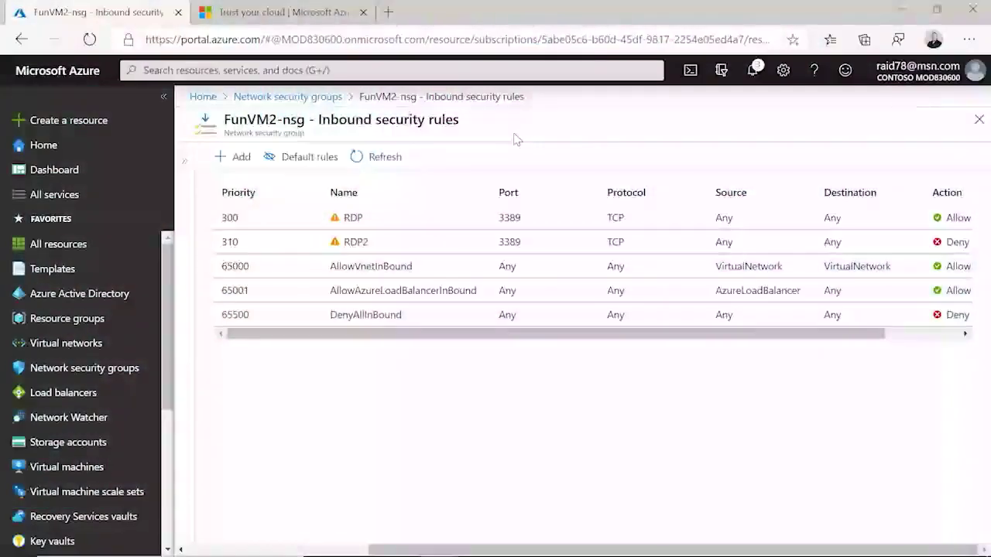
{"action": "left_click_drag", "start_coordinate": [706, 338], "coordinate": [852, 340]}
{"action": "left_click", "coordinate": [959, 243]}
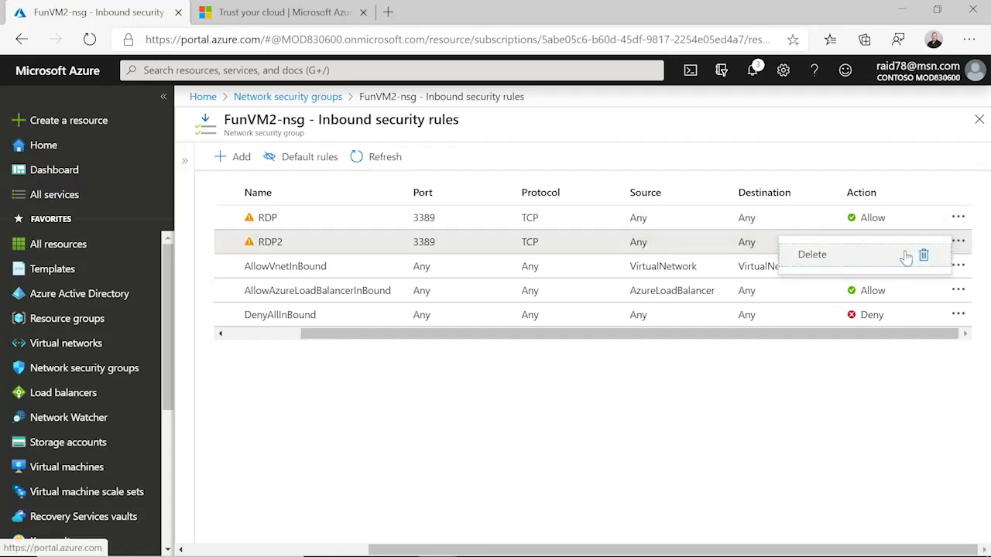
{"action": "left_click", "coordinate": [735, 219]}
{"action": "left_click", "coordinate": [282, 243]}
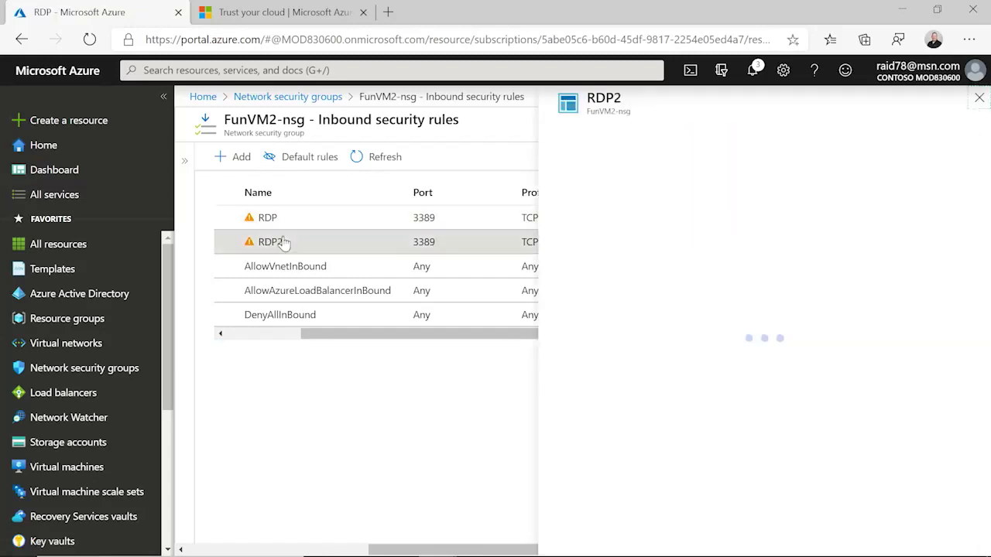
Set the RDP2 rule's priority to 299 and save the rule
{"action": "scroll", "coordinate": [647, 451], "scroll_direction": "down", "scroll_amount": 2}
{"action": "left_click", "coordinate": [608, 354]}
{"action": "left_click_drag", "start_coordinate": [608, 354], "coordinate": [555, 356]}
{"action": "type", "text": "299"}
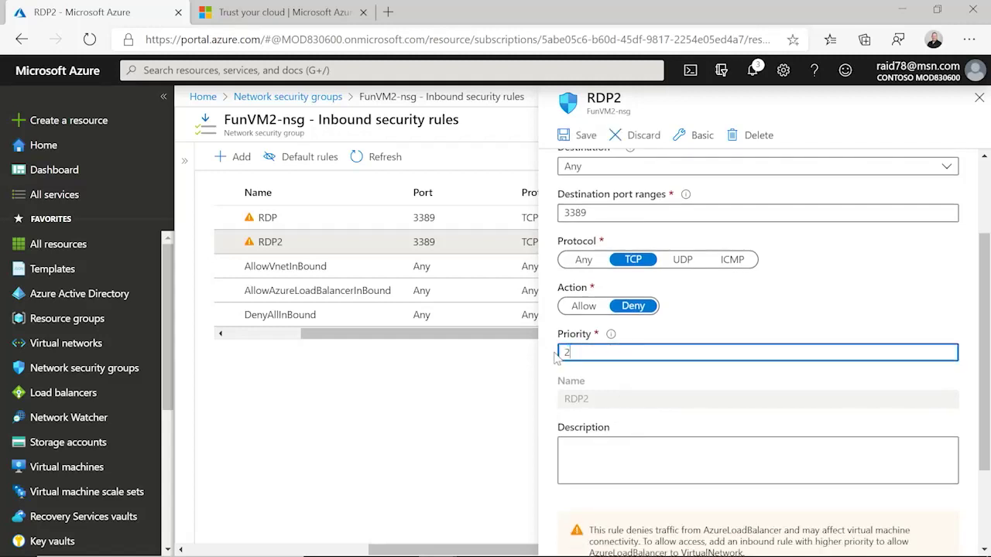
{"action": "left_click", "coordinate": [581, 136]}
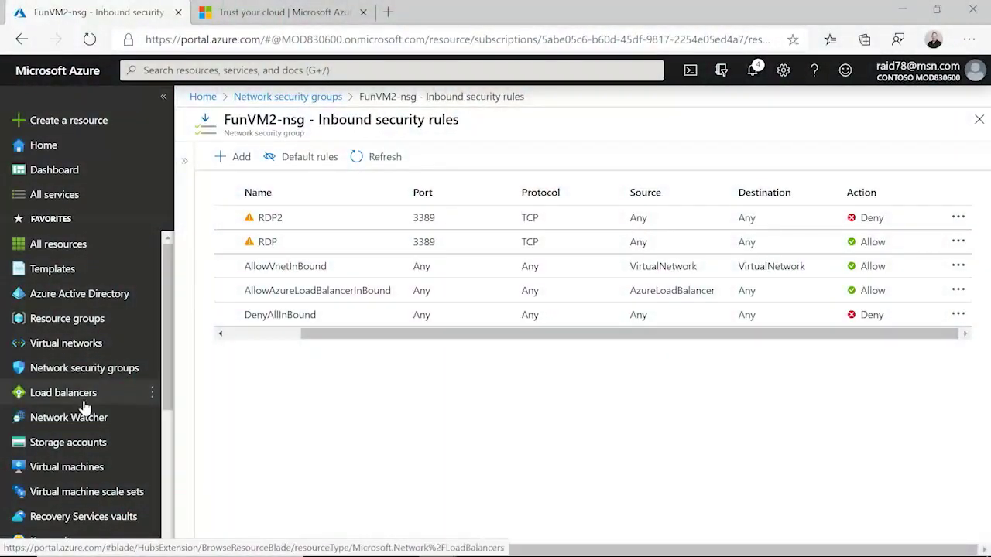
View the Network Watcher topology of the AzFUN resource group
{"action": "left_click", "coordinate": [71, 422]}
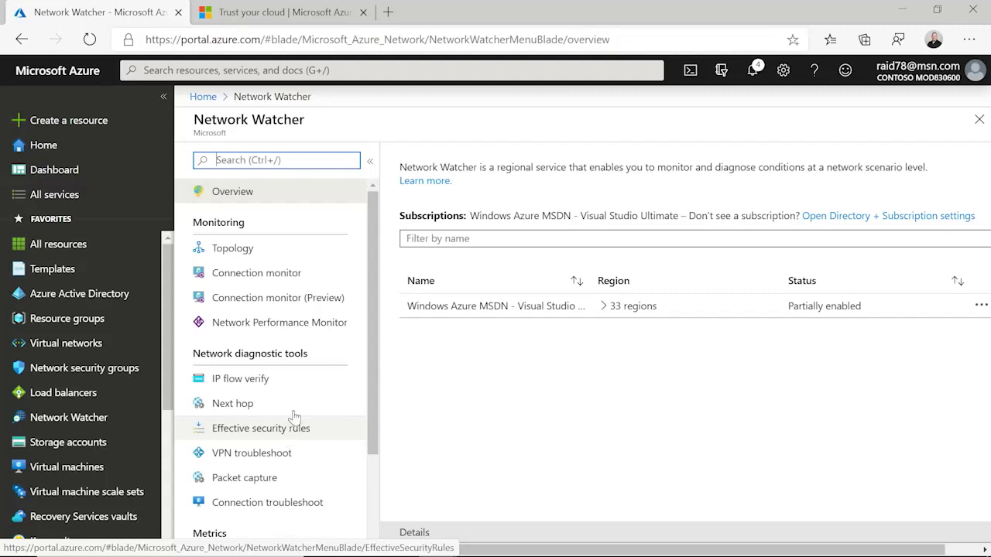
{"action": "left_click", "coordinate": [242, 253]}
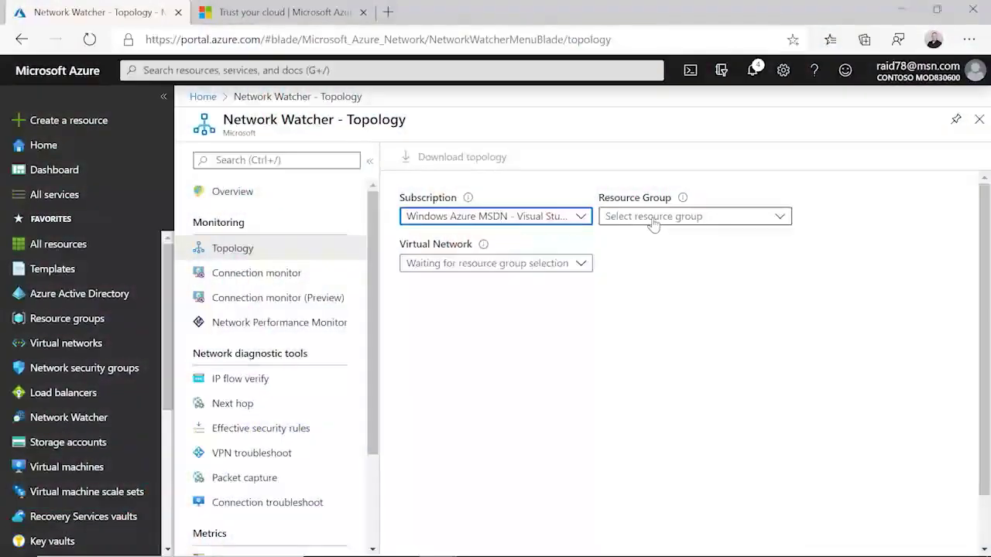
{"action": "left_click", "coordinate": [654, 219]}
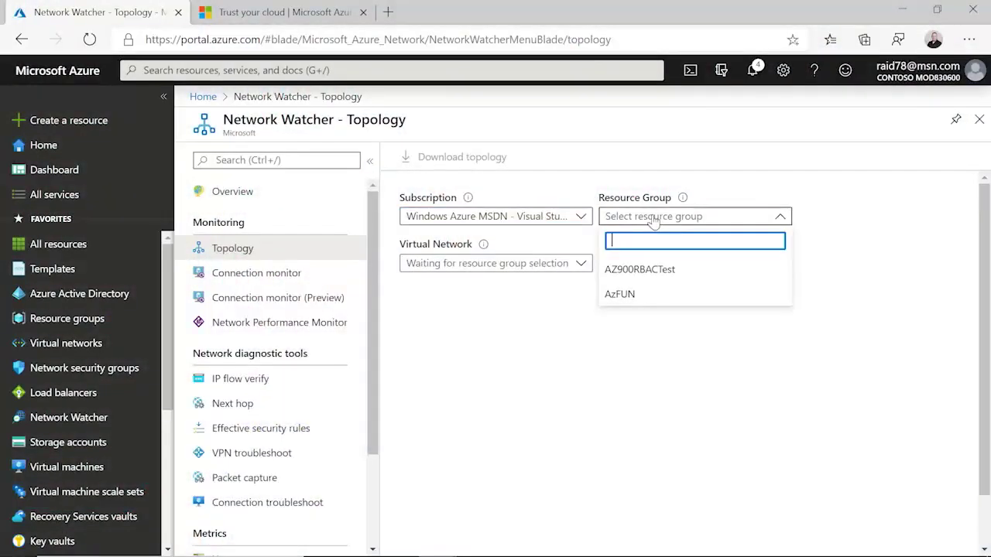
{"action": "left_click", "coordinate": [649, 302]}
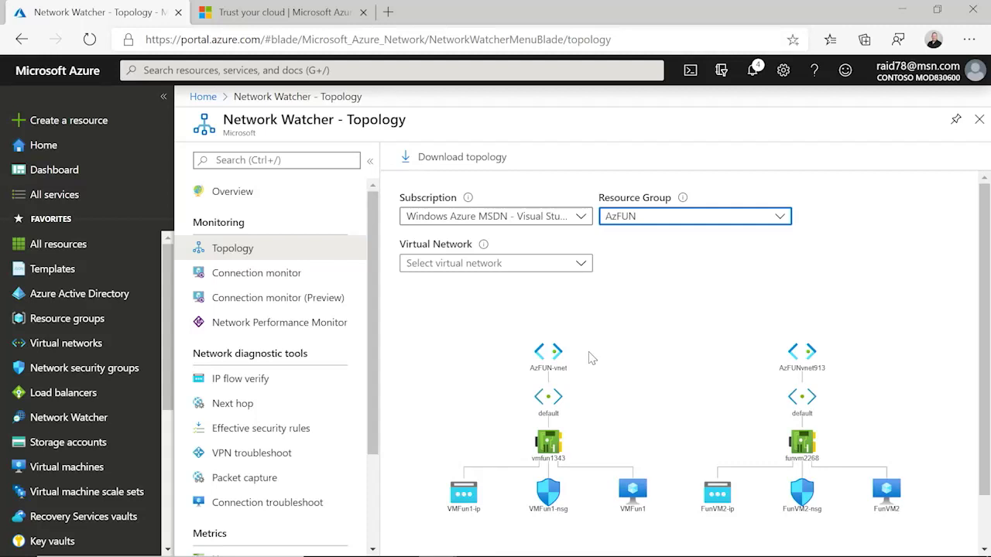
Review the input fields of Network Watcher's IP flow verify and Next hop diagnostic tools
{"action": "left_click", "coordinate": [241, 379]}
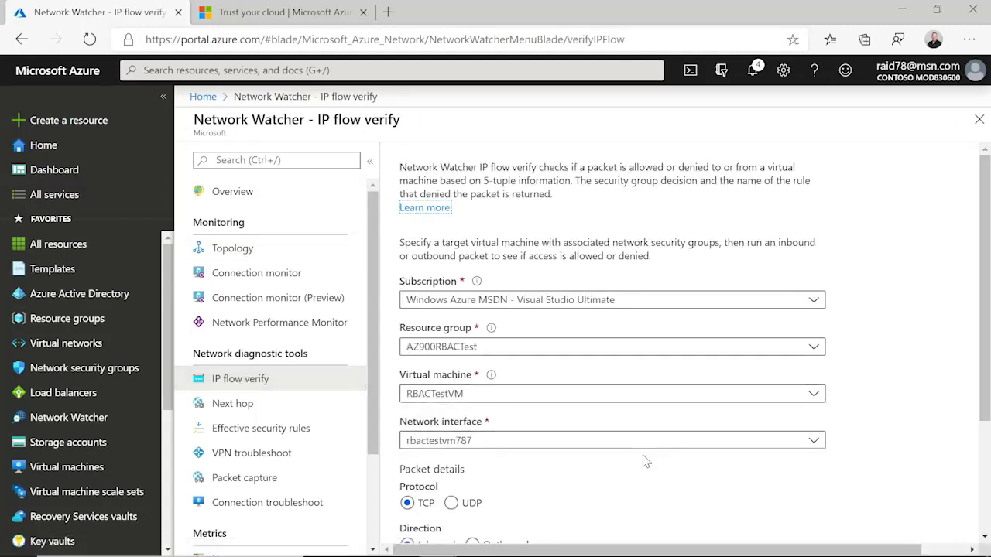
{"action": "scroll", "coordinate": [692, 478], "scroll_direction": "down", "scroll_amount": 2}
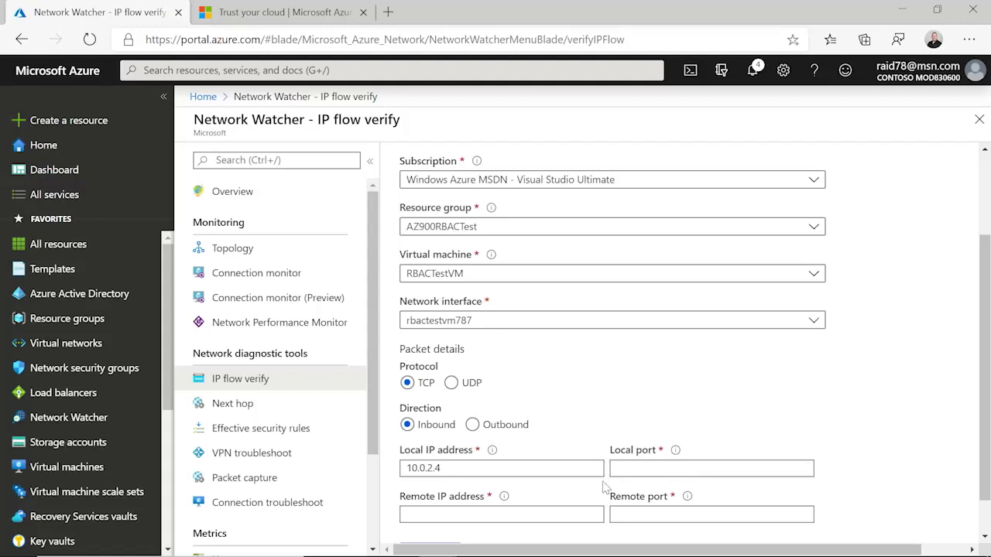
{"action": "left_click", "coordinate": [320, 413]}
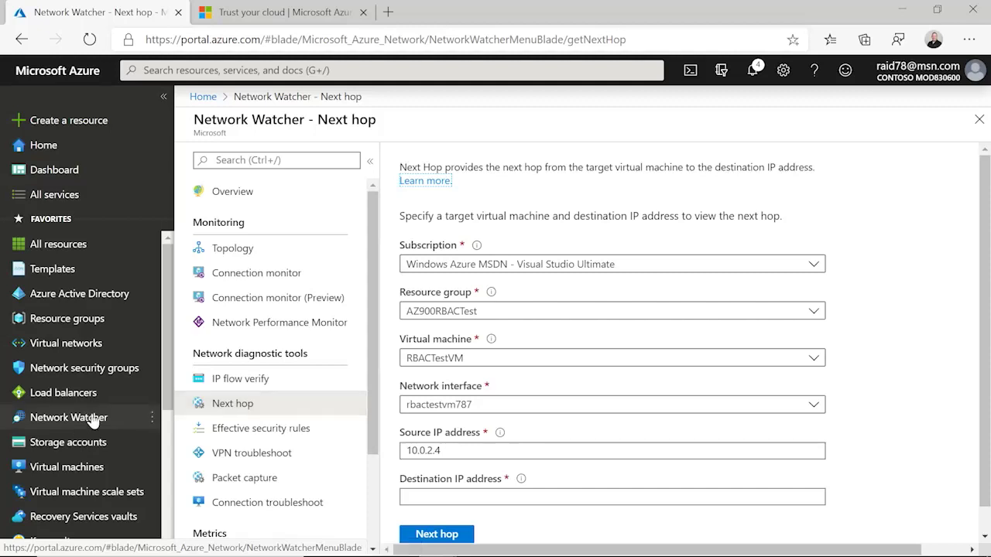
Open the FunVM2-nsg network security group and review the actions of its inbound security rules
{"action": "left_click", "coordinate": [63, 375]}
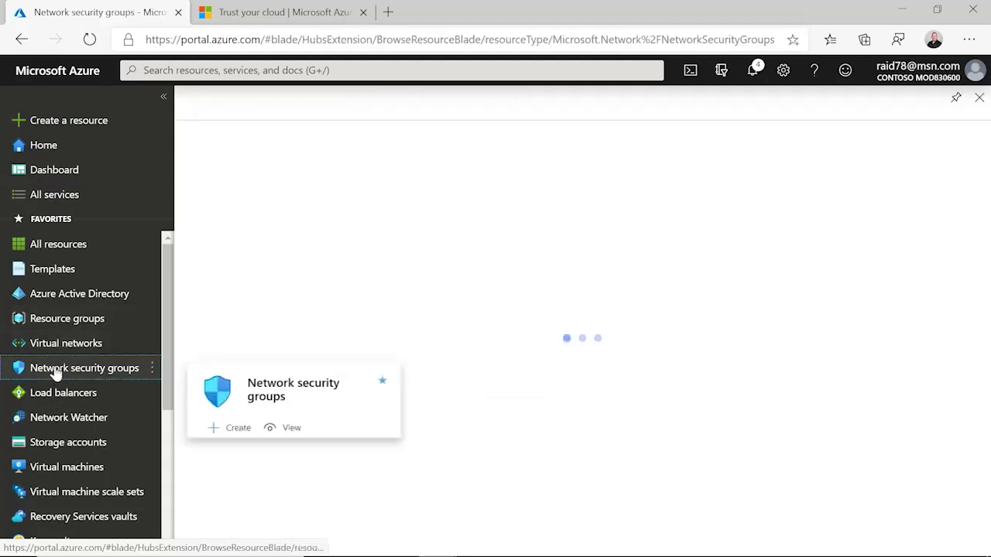
{"action": "left_click", "coordinate": [266, 299]}
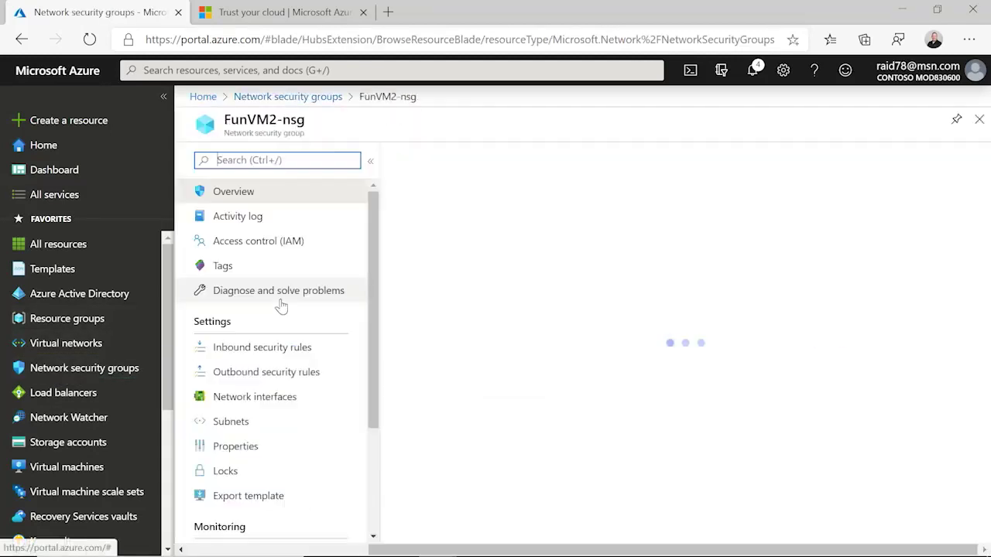
{"action": "scroll", "coordinate": [689, 380], "scroll_direction": "down", "scroll_amount": 1}
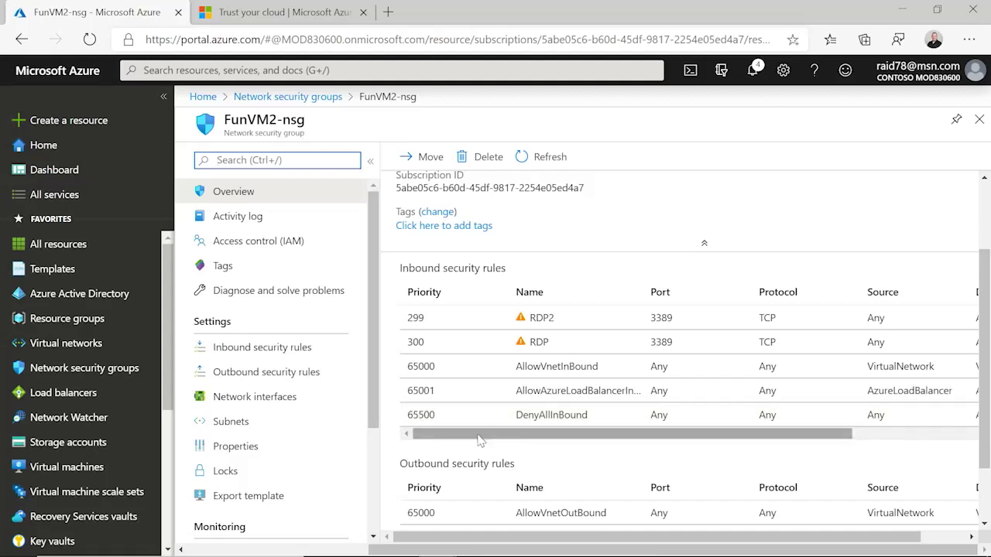
{"action": "left_click_drag", "start_coordinate": [480, 438], "coordinate": [976, 449]}
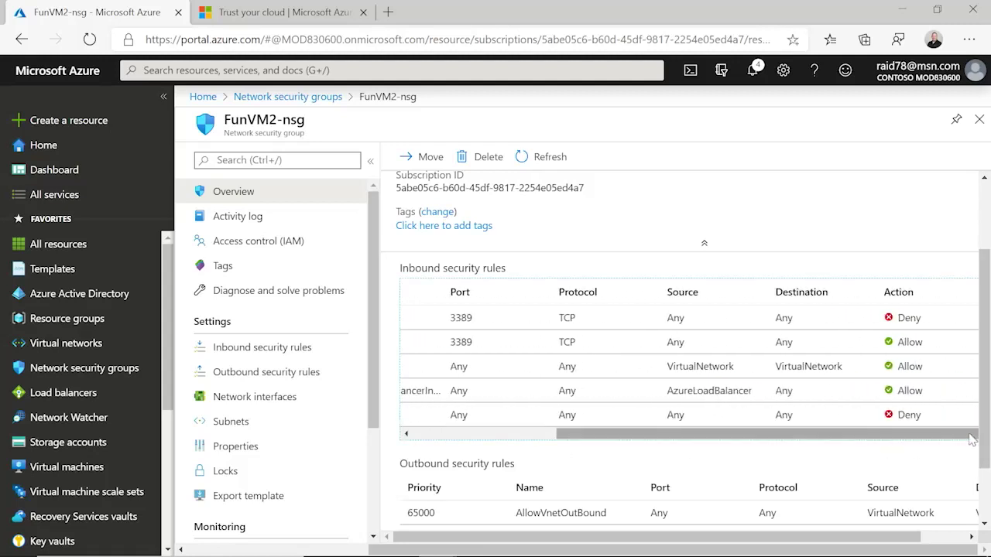
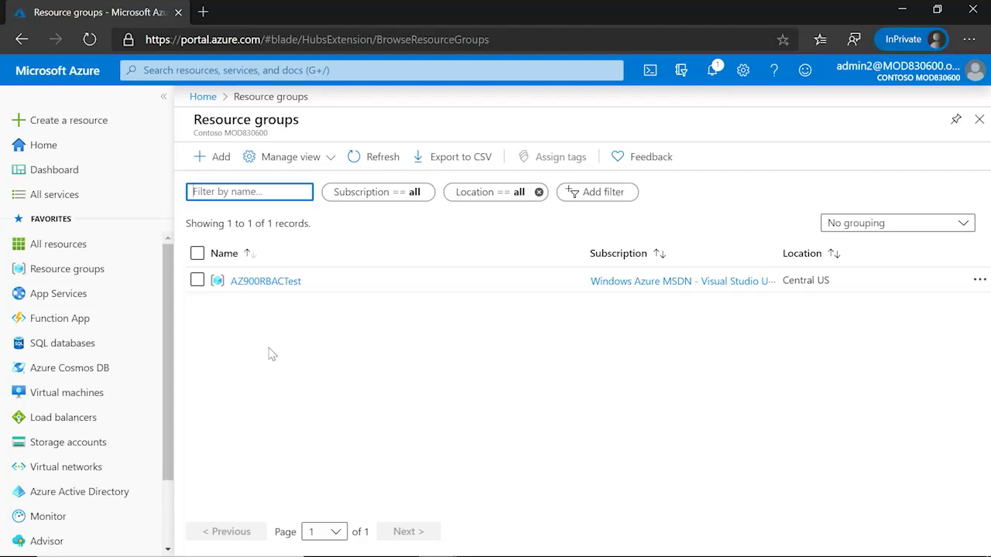
Start creating a Windows Server 2016 VM and check which existing resource groups can be selected for it
{"action": "left_click", "coordinate": [99, 123]}
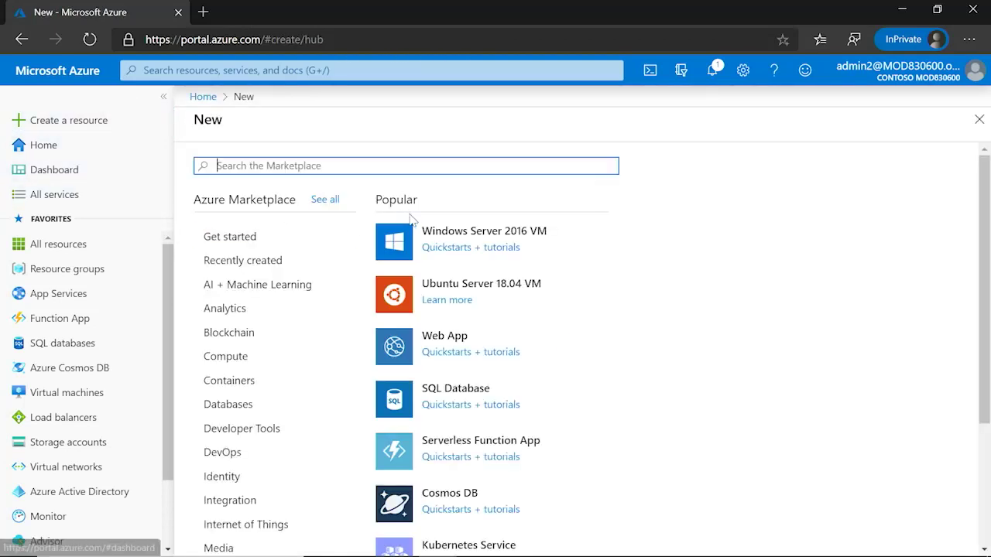
{"action": "left_click", "coordinate": [456, 232]}
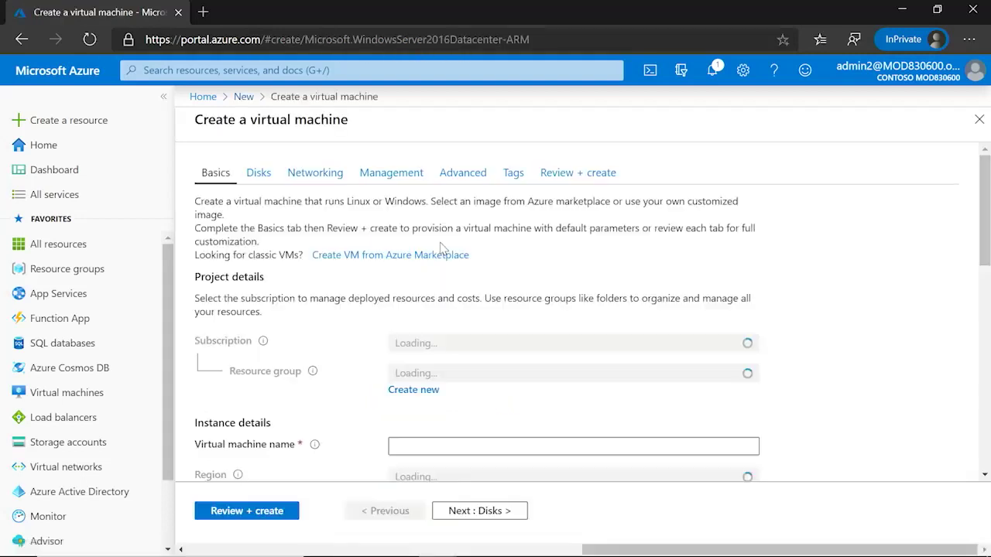
{"action": "left_click", "coordinate": [735, 376]}
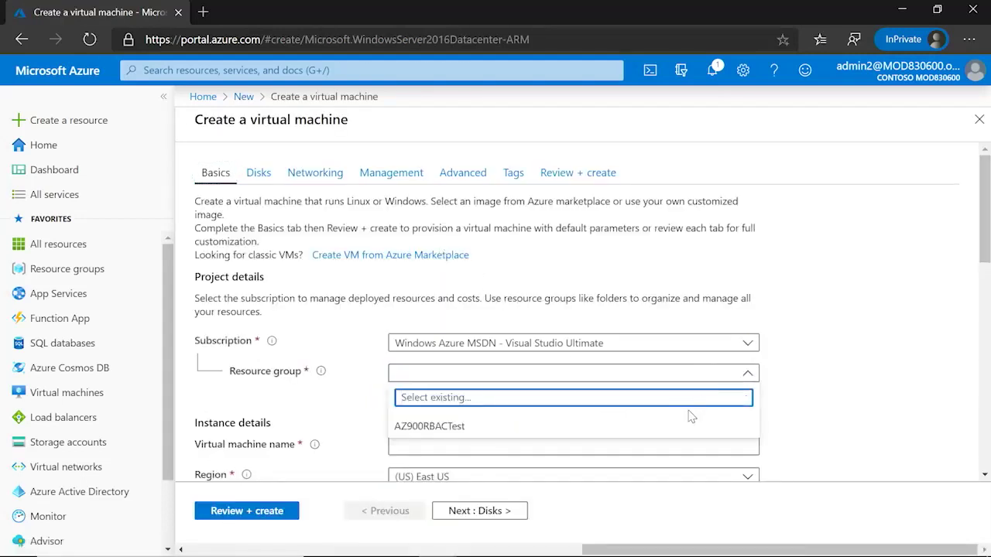
{"action": "left_click", "coordinate": [793, 371]}
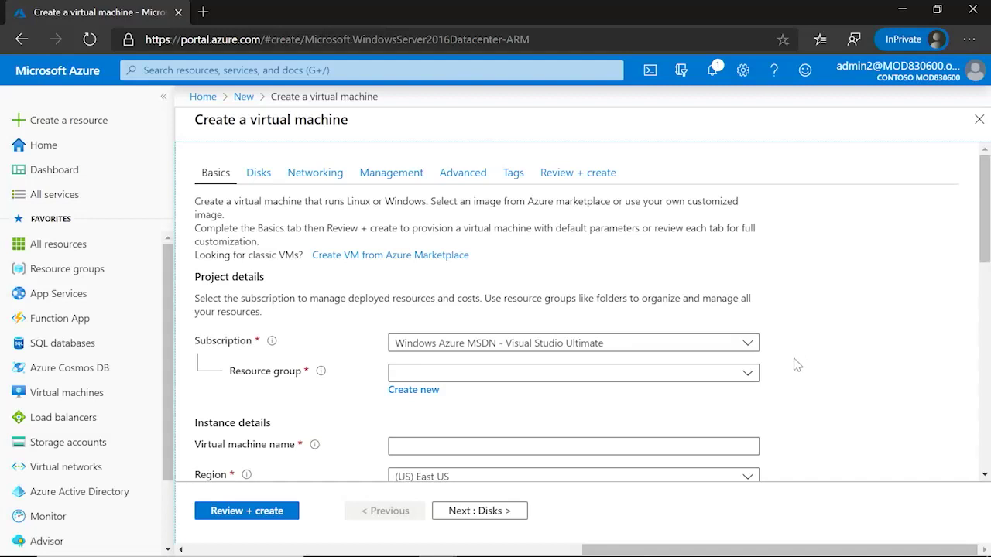
Switch to the browser window showing FunVM2-nsg and open the AzFUN resource group's access control (IAM) page
{"action": "key", "text": "alt+Tab"}
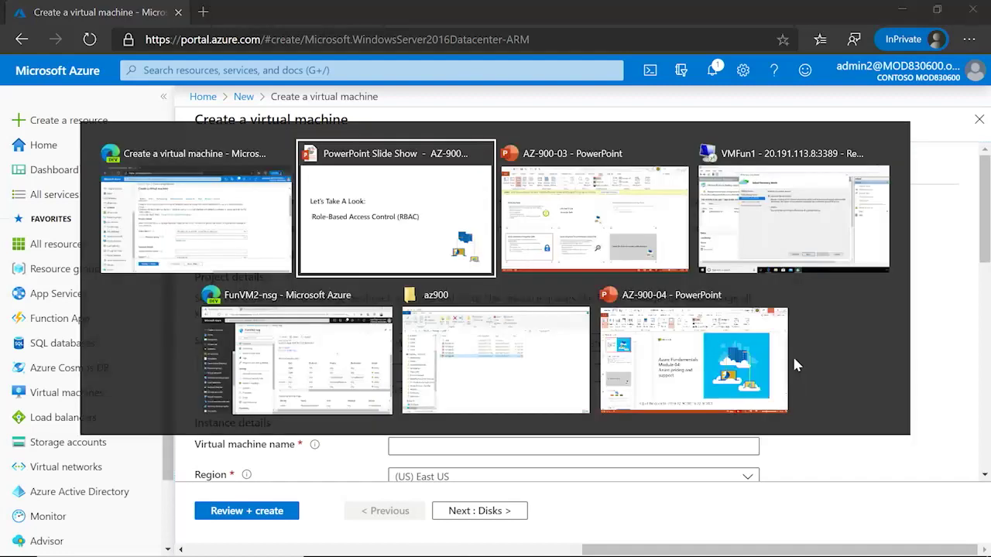
{"action": "key", "text": "alt+Tab"}
{"action": "key", "text": "alt+Tab"}
{"action": "key", "text": "alt+Tab"}
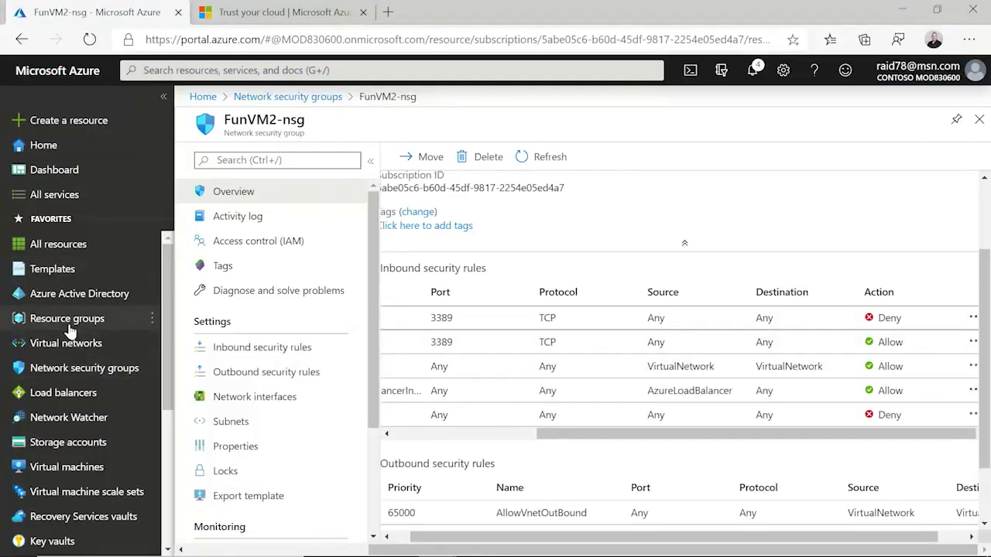
{"action": "left_click", "coordinate": [69, 323]}
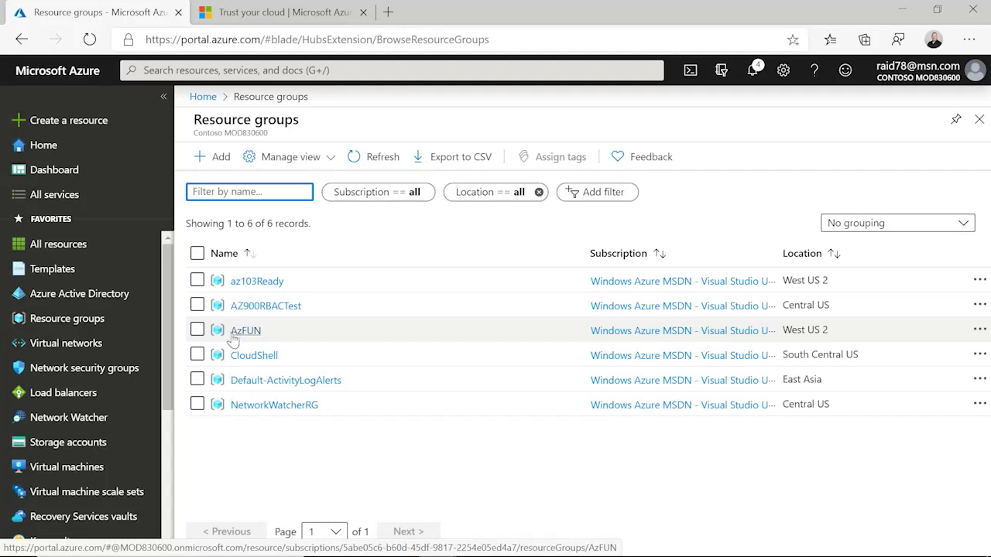
{"action": "left_click", "coordinate": [251, 333]}
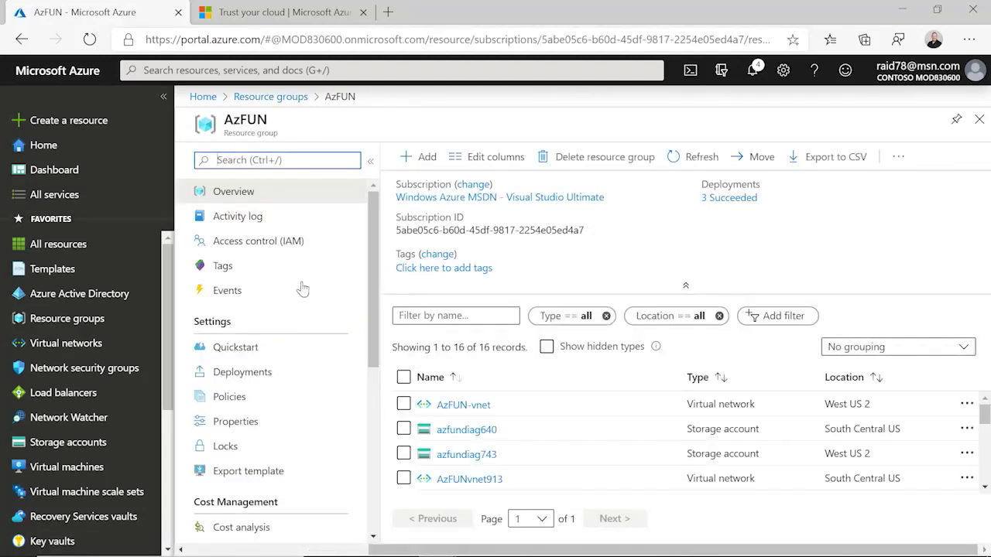
{"action": "left_click", "coordinate": [277, 245]}
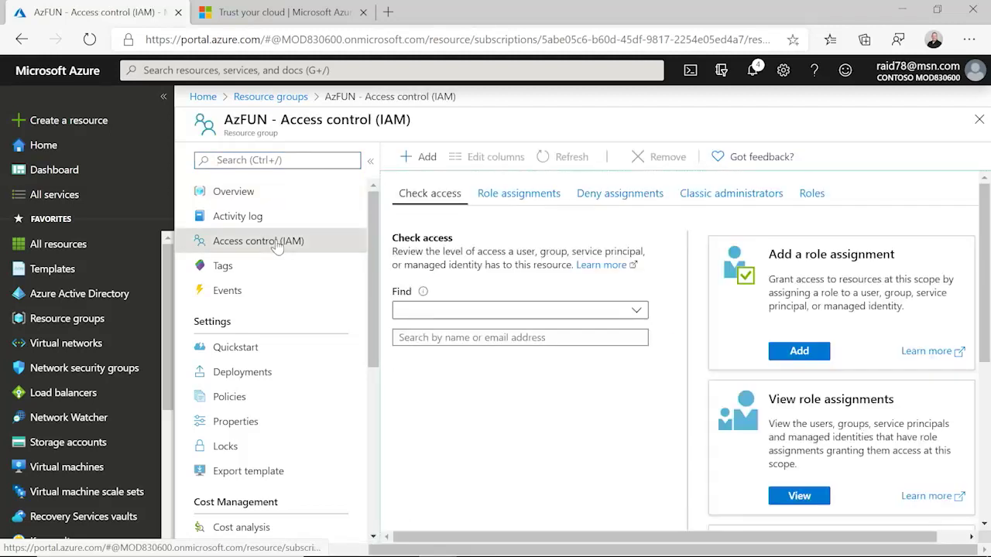
Review the existing role assignments of the AzFUN resource group
{"action": "left_click", "coordinate": [514, 194]}
{"action": "scroll", "coordinate": [583, 360], "scroll_direction": "down", "scroll_amount": 3}
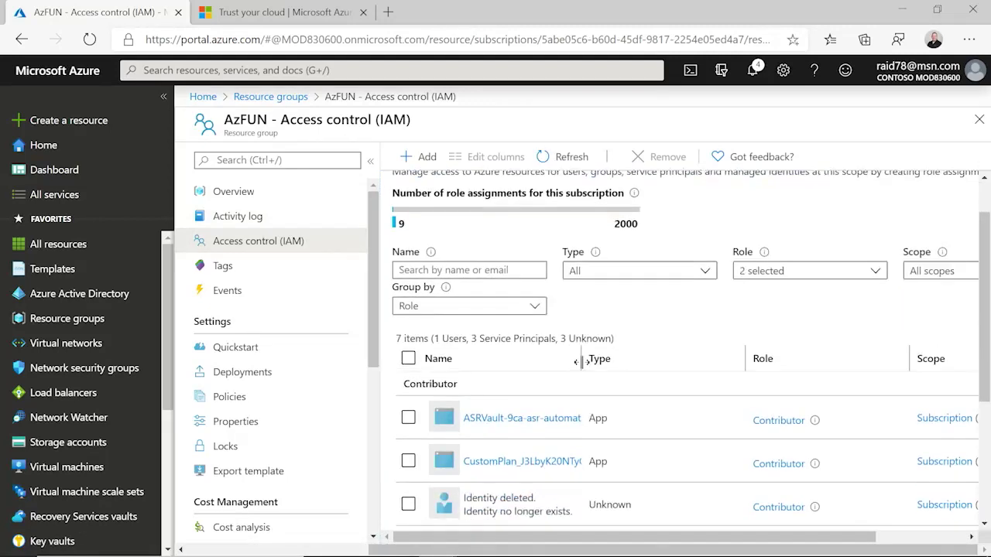
{"action": "scroll", "coordinate": [583, 361], "scroll_direction": "down", "scroll_amount": 1}
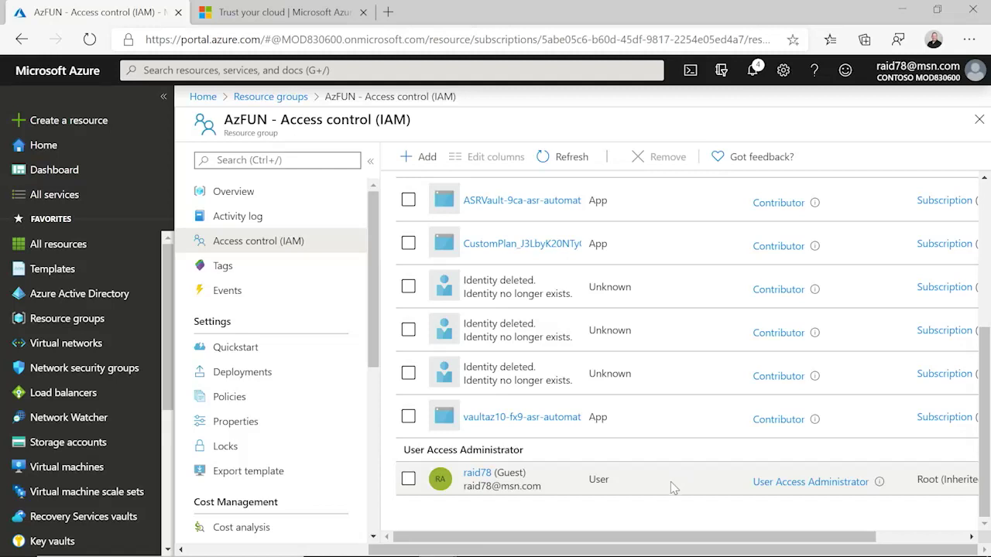
{"action": "scroll", "coordinate": [557, 286], "scroll_direction": "up", "scroll_amount": 2}
Start a new role assignment for AzFUN and browse the roles available to assign
{"action": "left_click", "coordinate": [422, 156]}
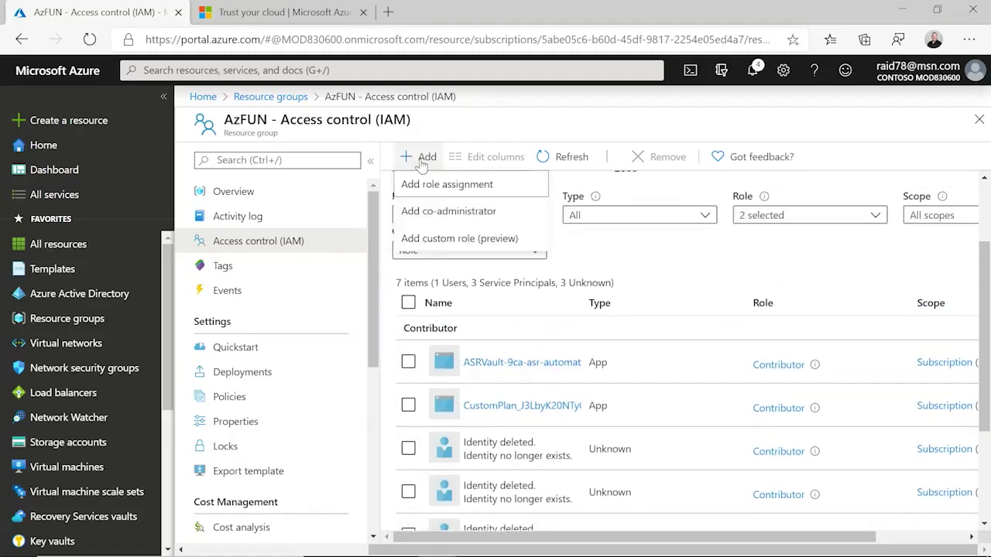
{"action": "left_click", "coordinate": [431, 183]}
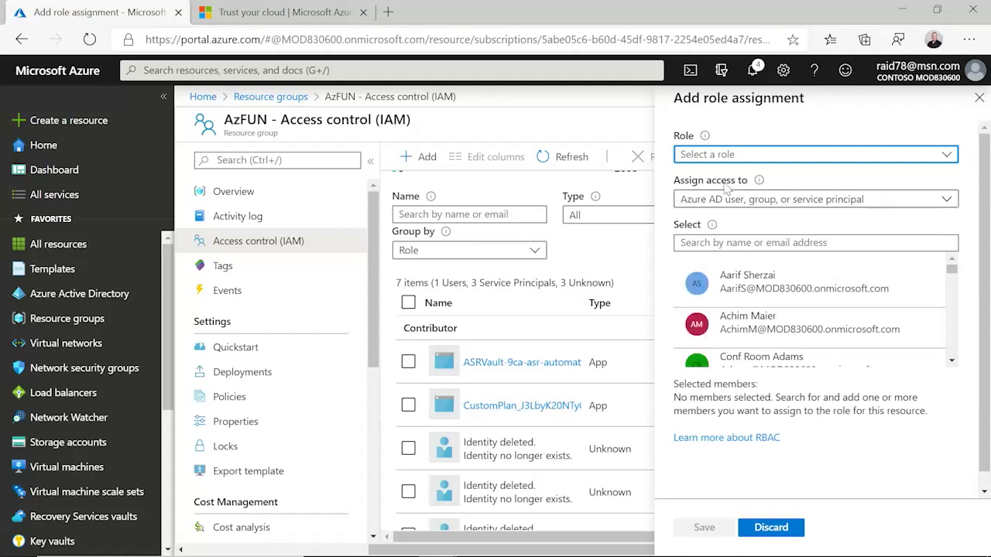
{"action": "left_click", "coordinate": [775, 155]}
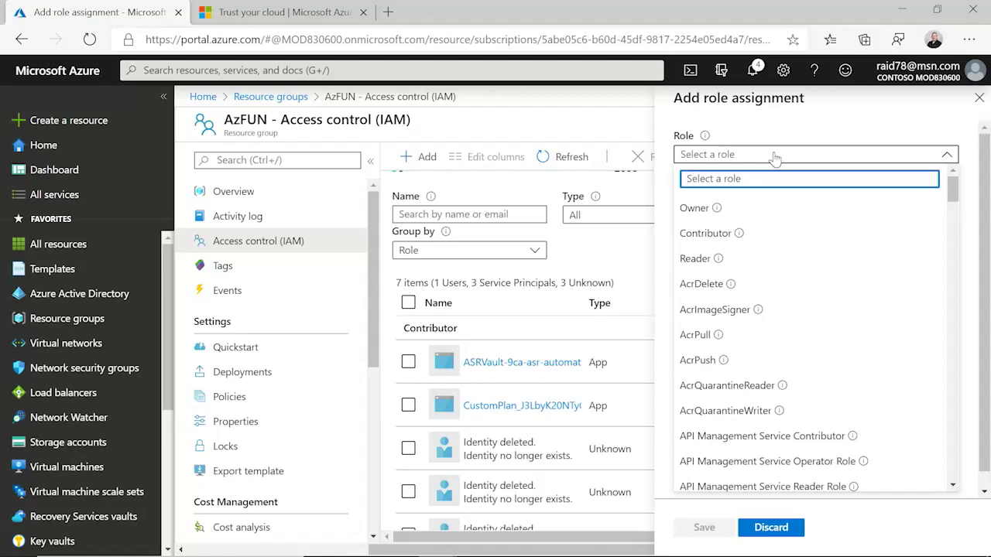
{"action": "left_click_drag", "start_coordinate": [952, 188], "coordinate": [945, 266]}
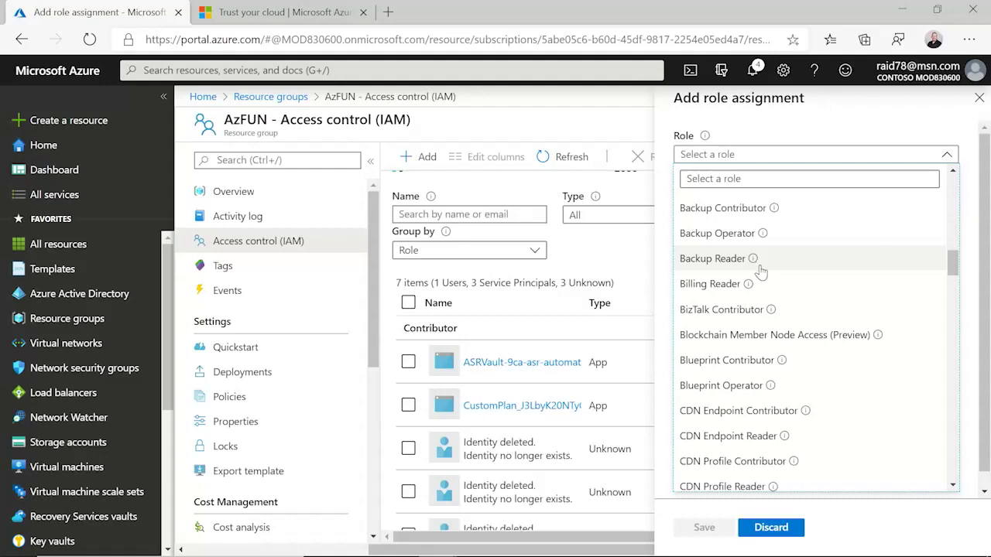
{"action": "scroll", "coordinate": [775, 299], "scroll_direction": "up", "scroll_amount": 3}
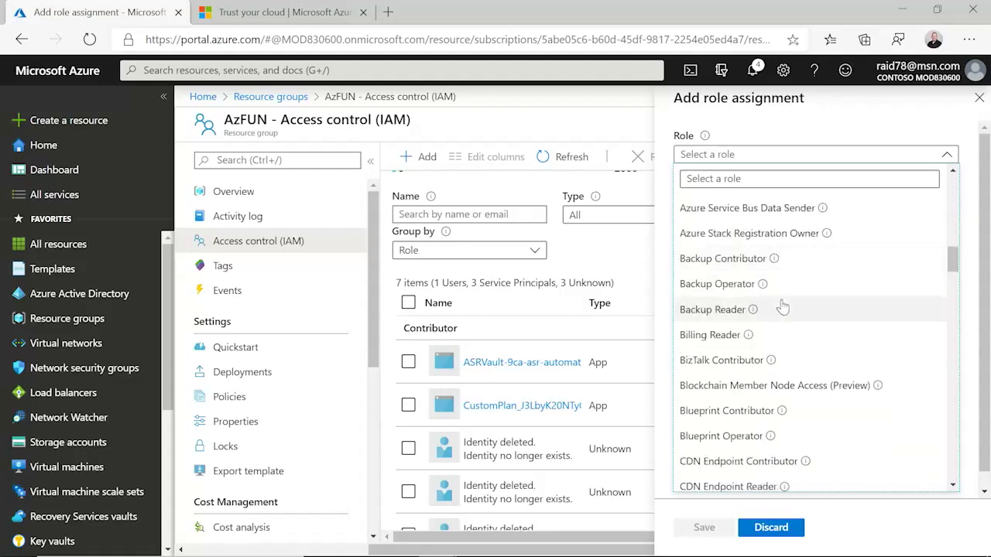
{"action": "scroll", "coordinate": [878, 348], "scroll_direction": "down", "scroll_amount": 1}
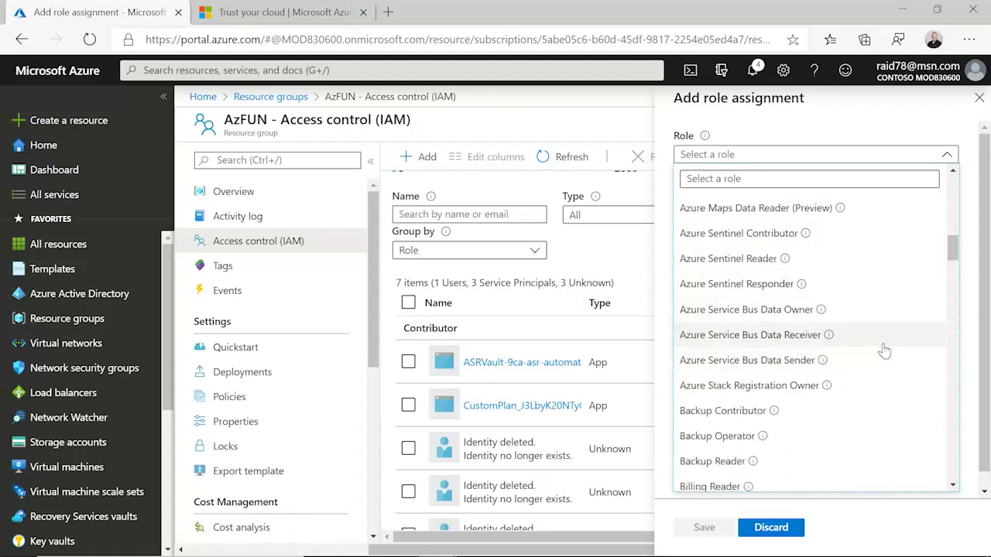
{"action": "scroll", "coordinate": [879, 349], "scroll_direction": "down", "scroll_amount": 1}
{"action": "scroll", "coordinate": [879, 349], "scroll_direction": "up", "scroll_amount": 2}
{"action": "scroll", "coordinate": [879, 348], "scroll_direction": "up", "scroll_amount": 9}
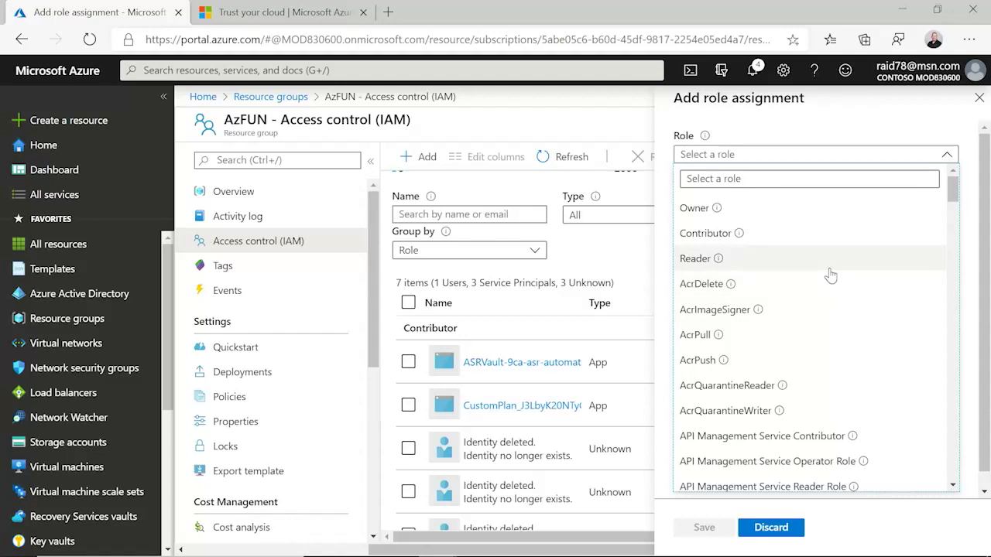
Assign the Owner role on AzFUN to the Azure AD user admin2 and save the assignment
{"action": "left_click", "coordinate": [786, 209]}
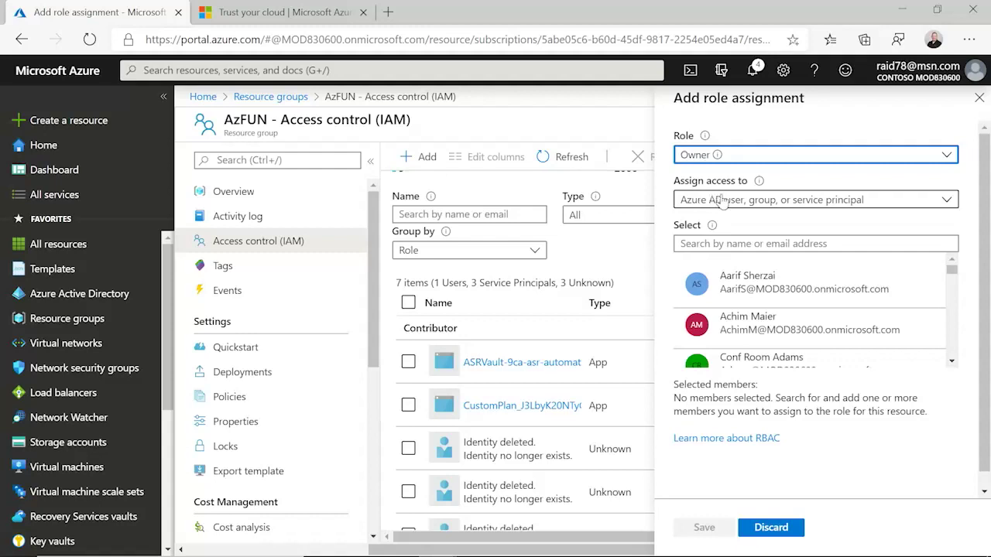
{"action": "left_click", "coordinate": [760, 205]}
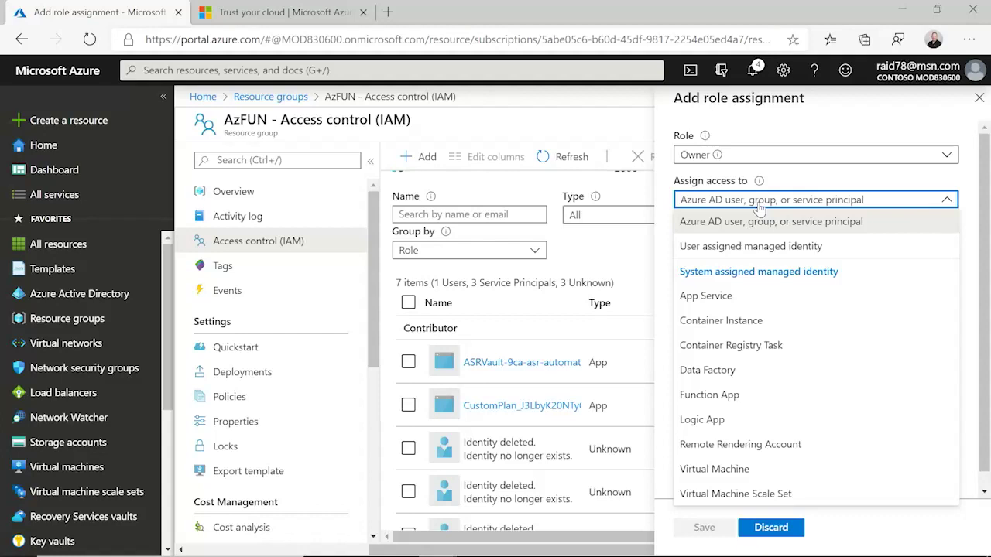
{"action": "left_click", "coordinate": [759, 206]}
{"action": "left_click", "coordinate": [760, 206]}
{"action": "left_click", "coordinate": [759, 208]}
{"action": "left_click", "coordinate": [724, 242]}
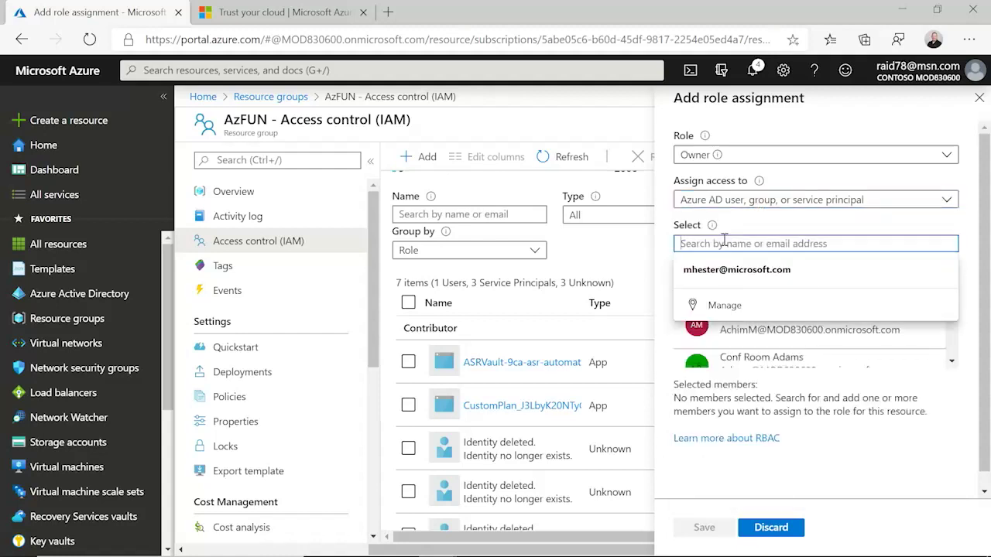
{"action": "type", "text": "admin2"}
{"action": "left_click", "coordinate": [767, 281]}
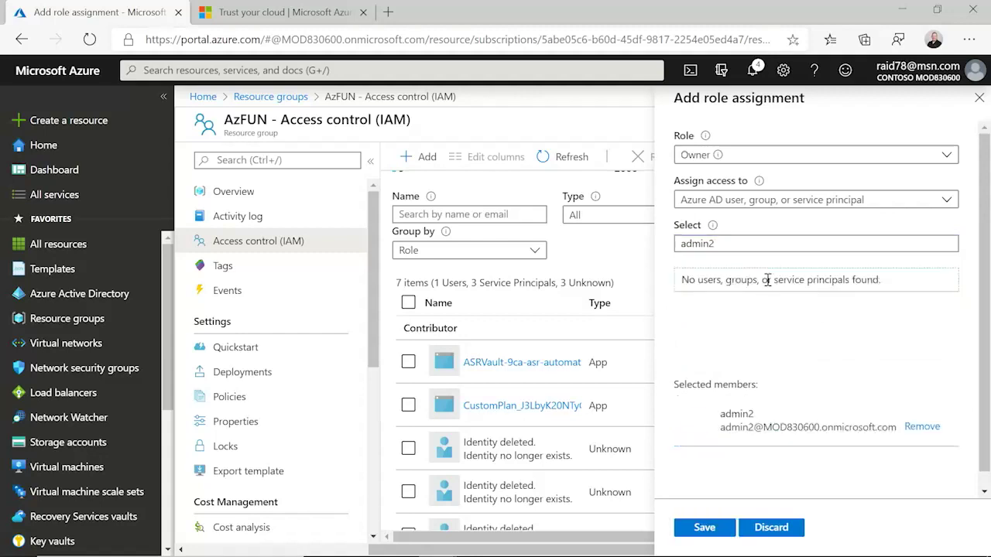
{"action": "left_click", "coordinate": [703, 528]}
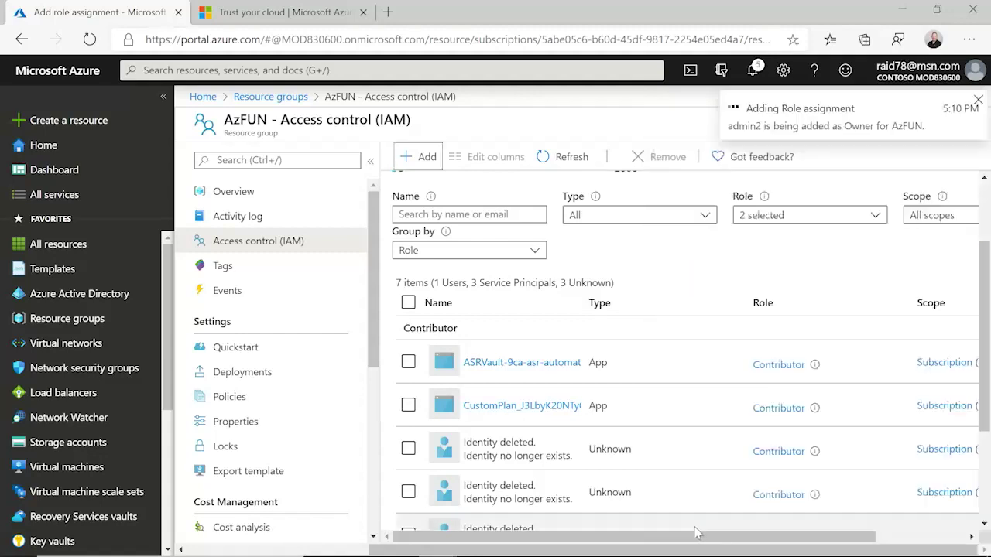
Check AzFUN's updated role assignments, then view the resource groups accessible to admin2 in the InPrivate browser window
{"action": "scroll", "coordinate": [692, 380], "scroll_direction": "down", "scroll_amount": 2}
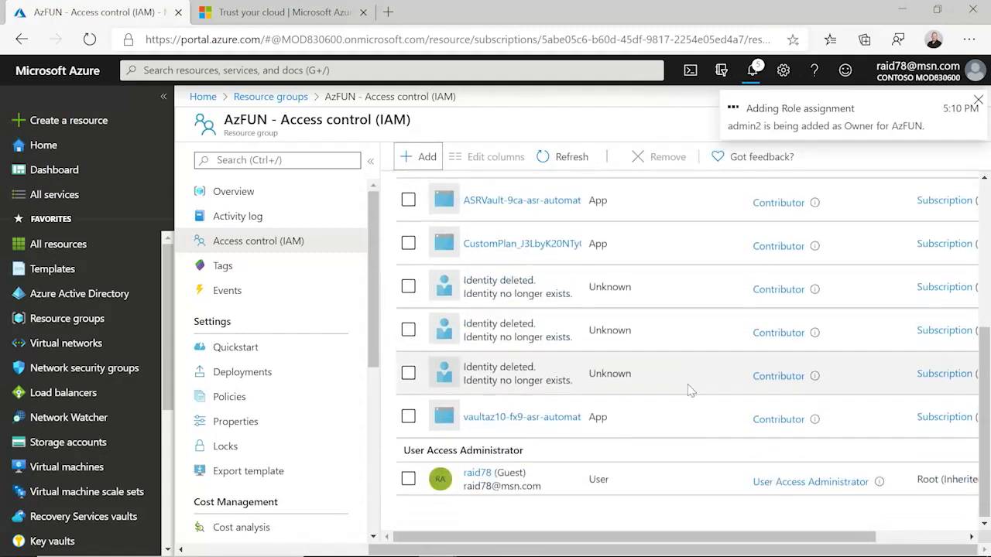
{"action": "scroll", "coordinate": [692, 411], "scroll_direction": "down", "scroll_amount": 1}
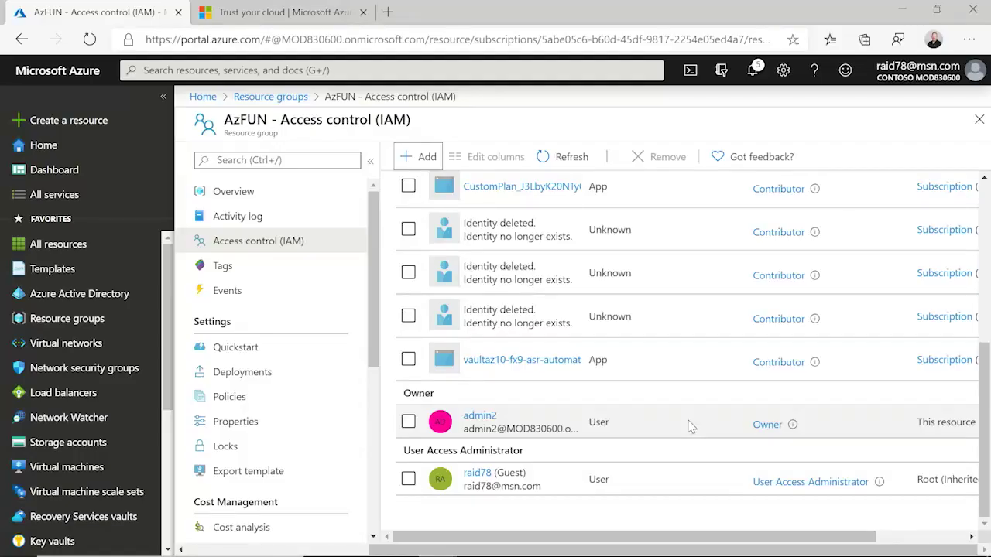
{"action": "key", "text": "alt+Tab"}
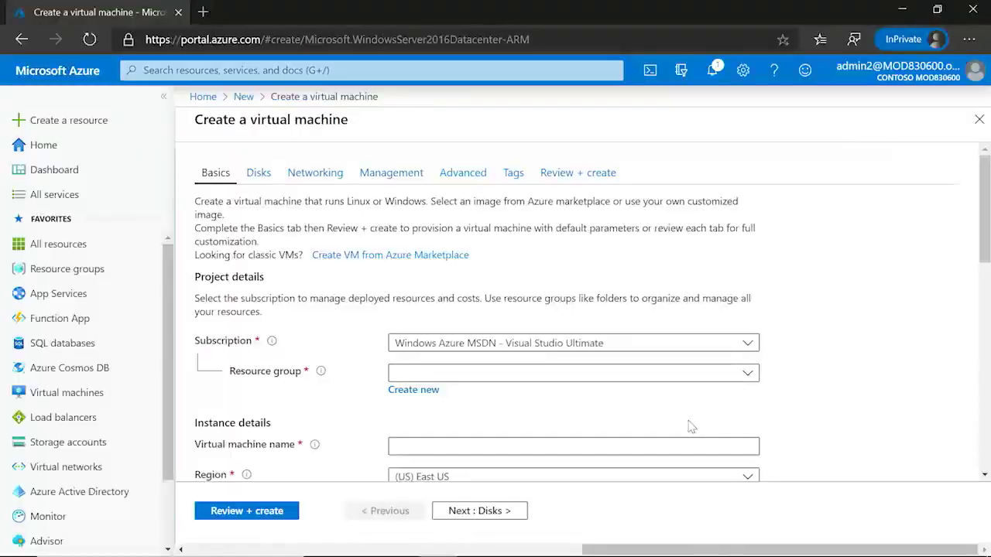
{"action": "left_click", "coordinate": [66, 271]}
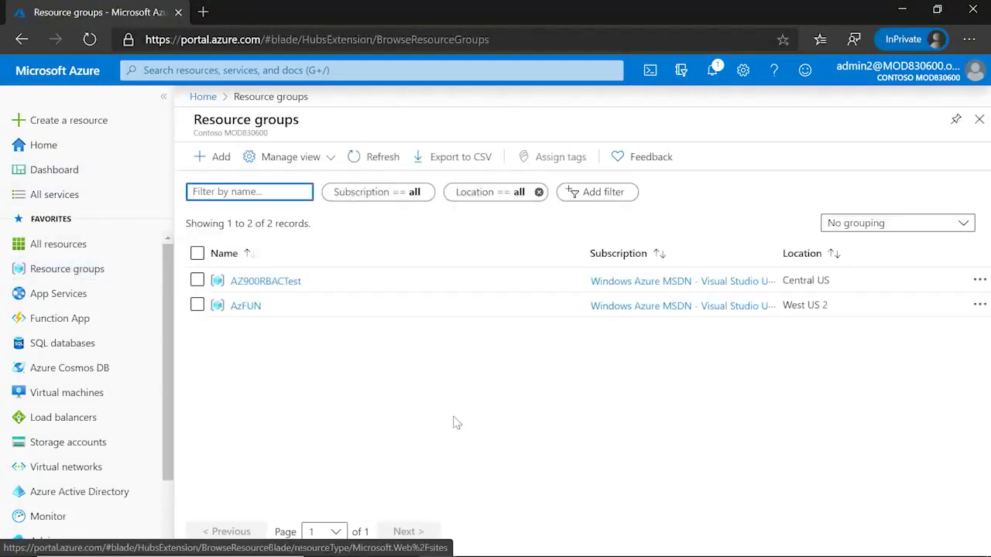
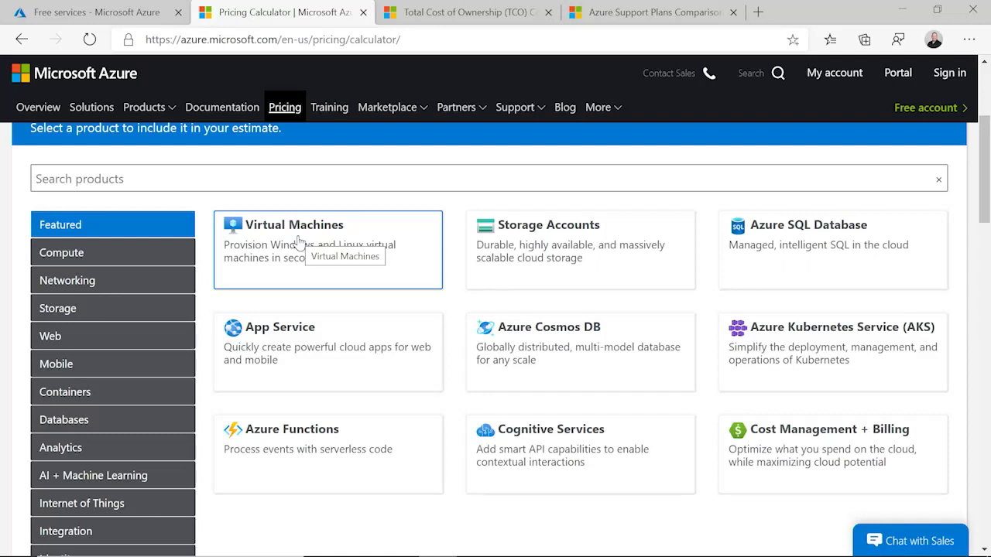
Add Virtual Machines to the Azure pricing calculator estimate and view its configuration options
{"action": "left_click", "coordinate": [296, 238]}
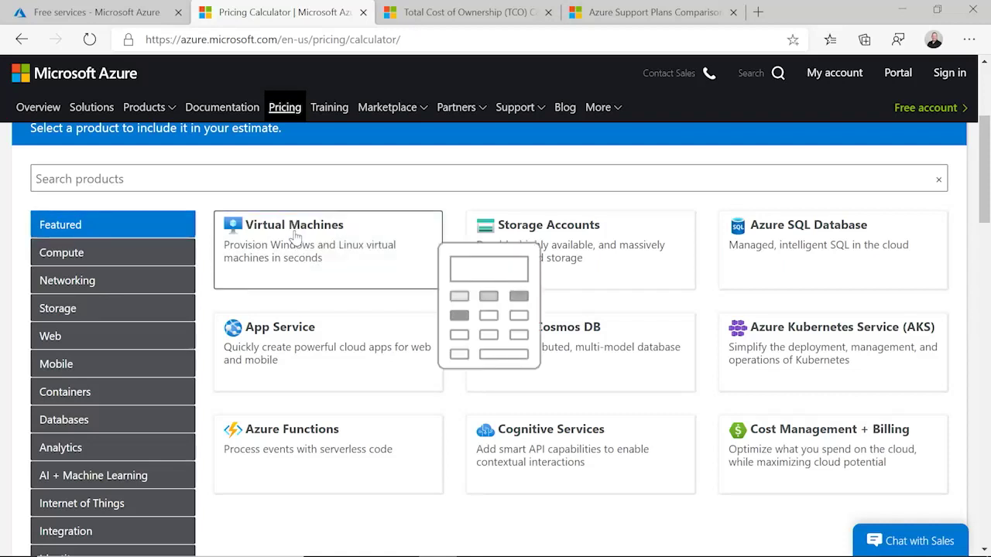
{"action": "left_click", "coordinate": [927, 438]}
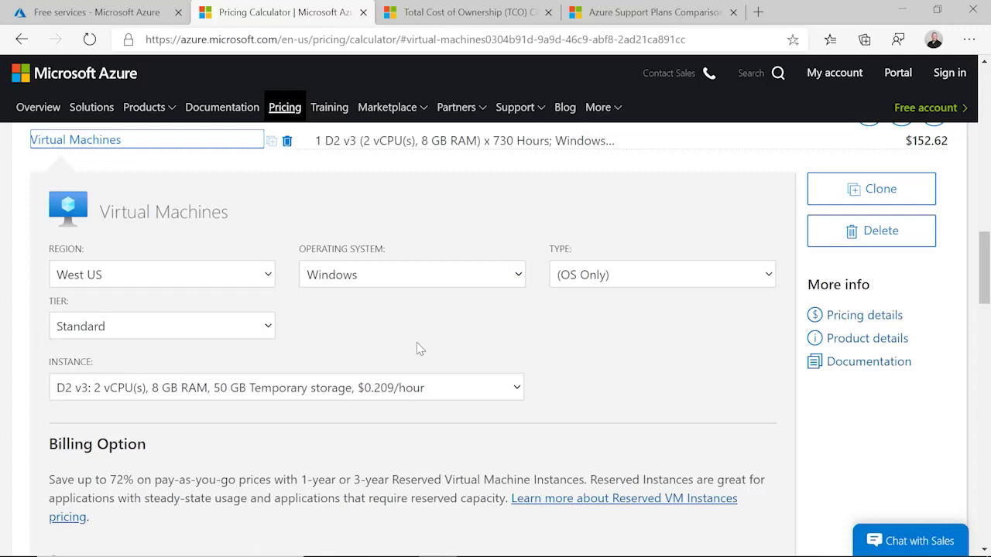
Try Linux as the virtual machine's operating system to compare the price, and return it to Windows
{"action": "left_click", "coordinate": [442, 280]}
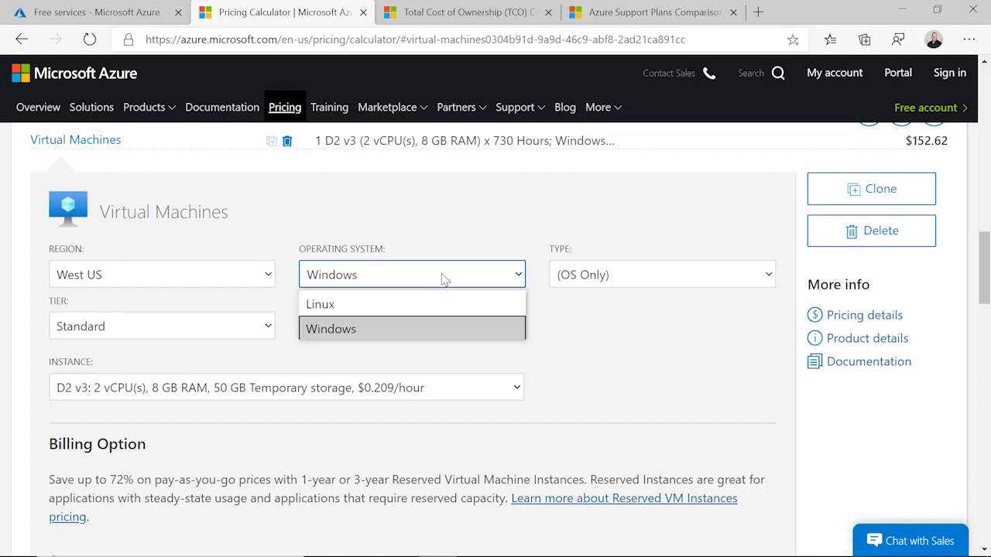
{"action": "left_click", "coordinate": [403, 315]}
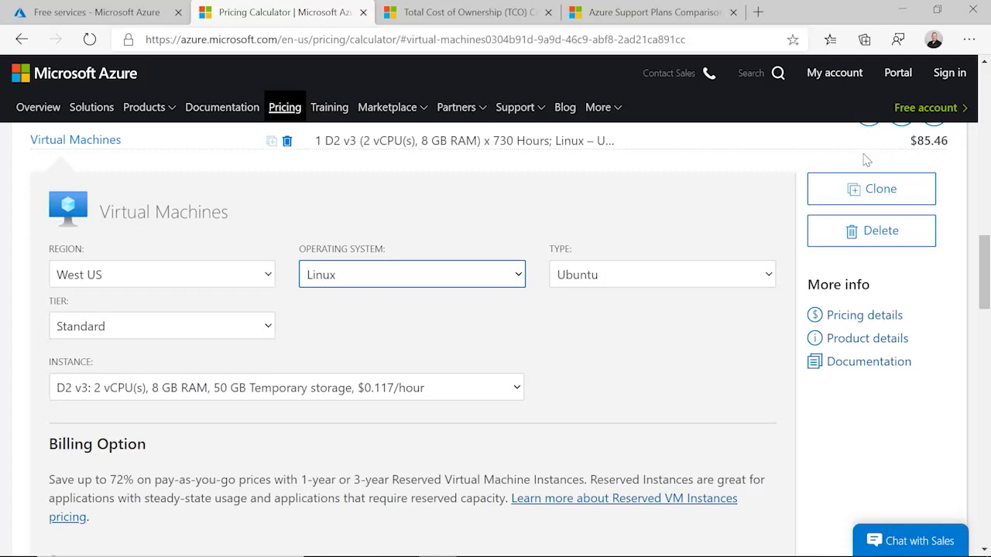
{"action": "left_click", "coordinate": [490, 276]}
{"action": "left_click", "coordinate": [416, 339]}
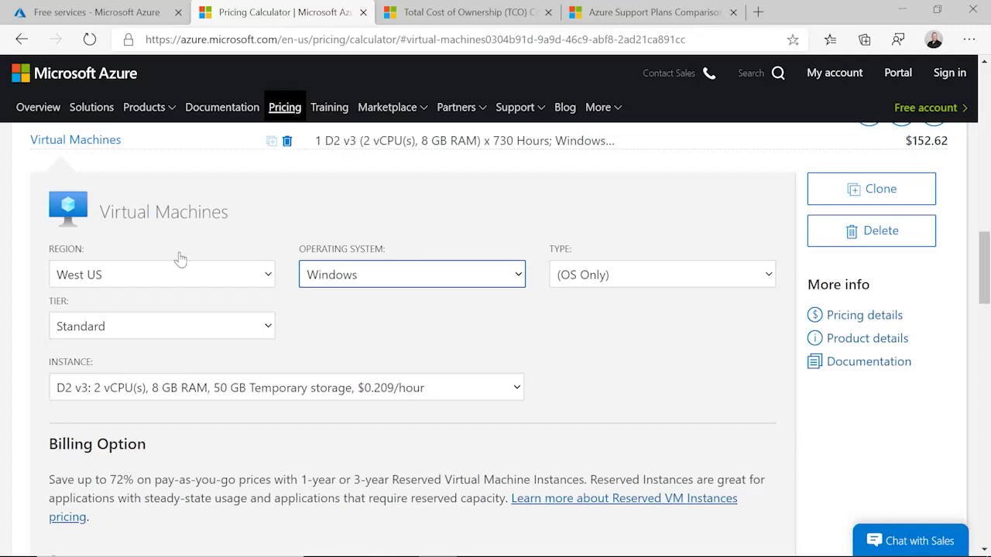
Compare virtual machine prices by region, setting it first to West US 2 and after that to East US
{"action": "left_click", "coordinate": [236, 275]}
{"action": "scroll", "coordinate": [239, 412], "scroll_direction": "down", "scroll_amount": 1}
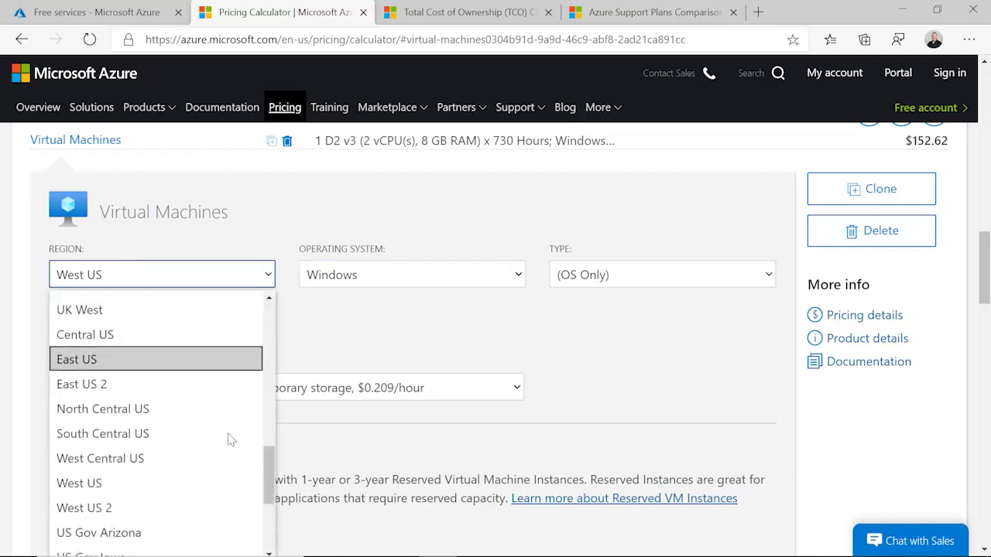
{"action": "left_click", "coordinate": [120, 499]}
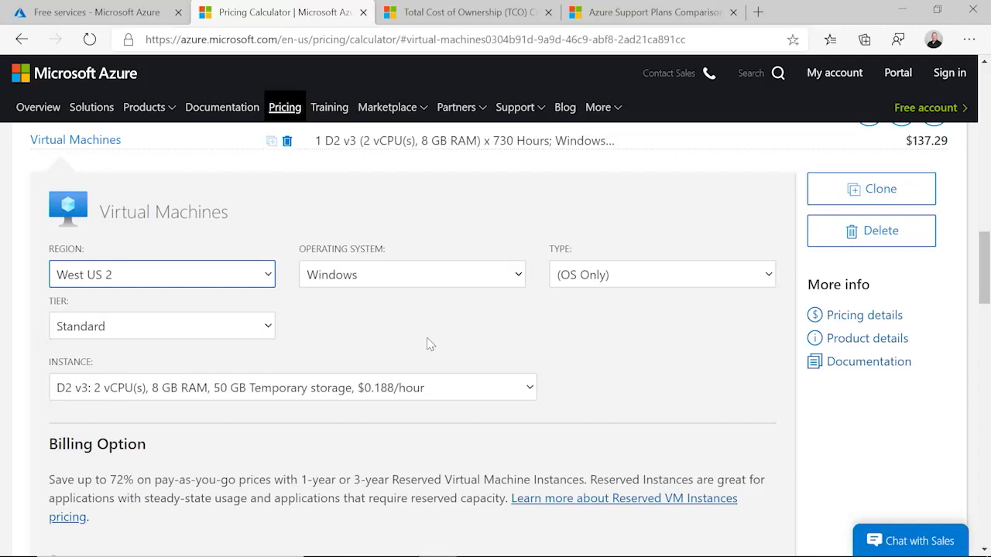
{"action": "left_click", "coordinate": [238, 277]}
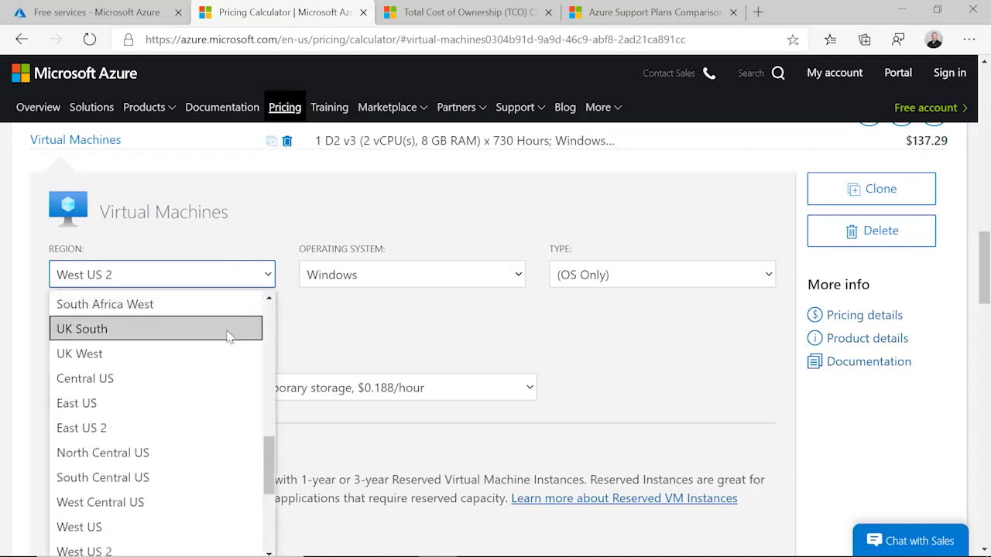
{"action": "scroll", "coordinate": [228, 340], "scroll_direction": "down", "scroll_amount": 1}
{"action": "scroll", "coordinate": [219, 428], "scroll_direction": "down", "scroll_amount": 1}
{"action": "scroll", "coordinate": [219, 428], "scroll_direction": "up", "scroll_amount": 1}
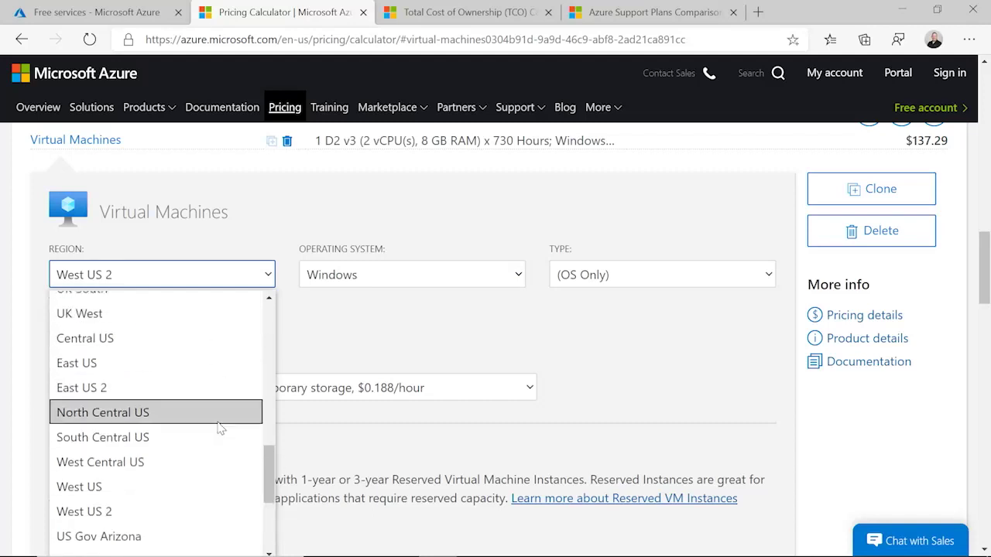
{"action": "left_click", "coordinate": [169, 375]}
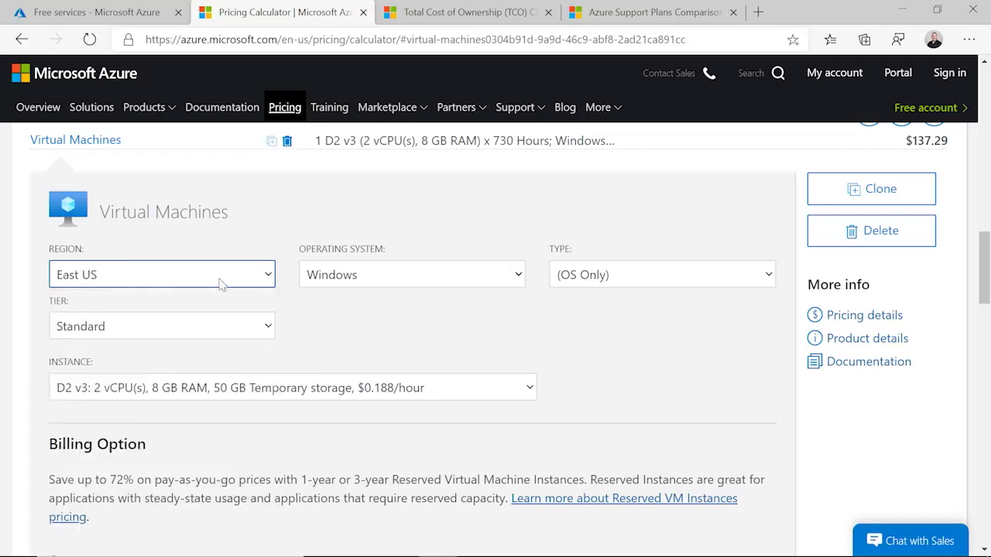
Continue comparing regional prices by setting the virtual machine's region to East US 2, Japan East and South India in turn
{"action": "left_click", "coordinate": [248, 281]}
{"action": "scroll", "coordinate": [188, 460], "scroll_direction": "down", "scroll_amount": 2}
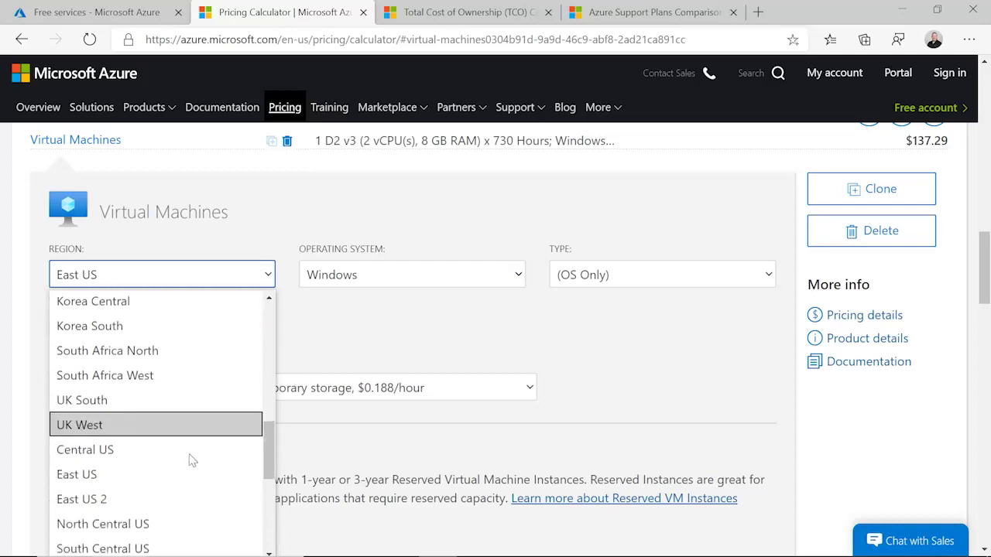
{"action": "left_click", "coordinate": [173, 494]}
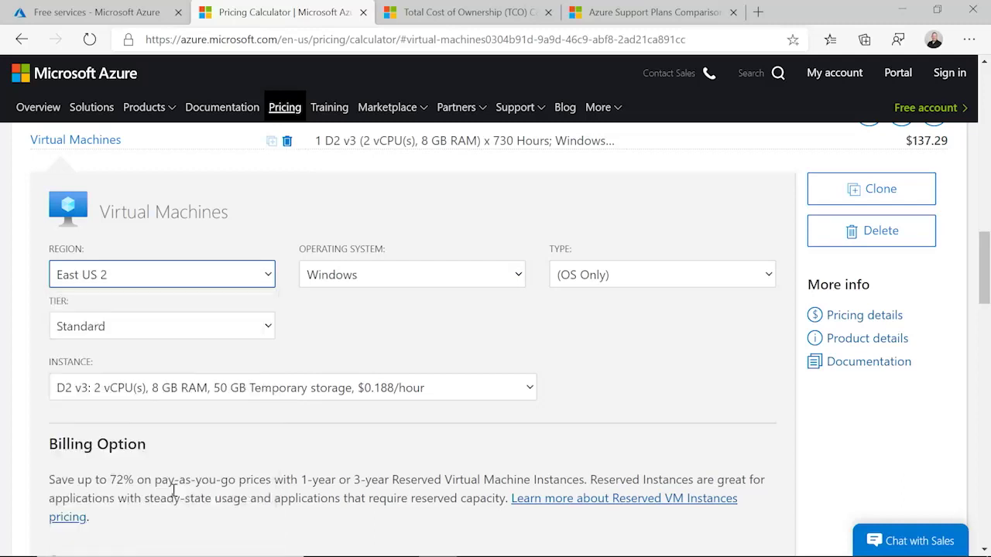
{"action": "left_click", "coordinate": [240, 279]}
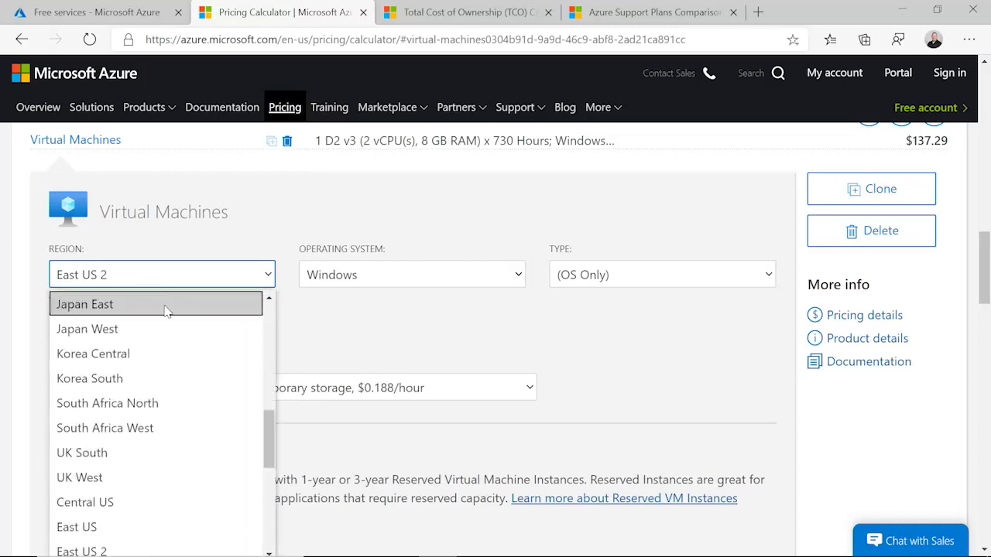
{"action": "left_click", "coordinate": [166, 310]}
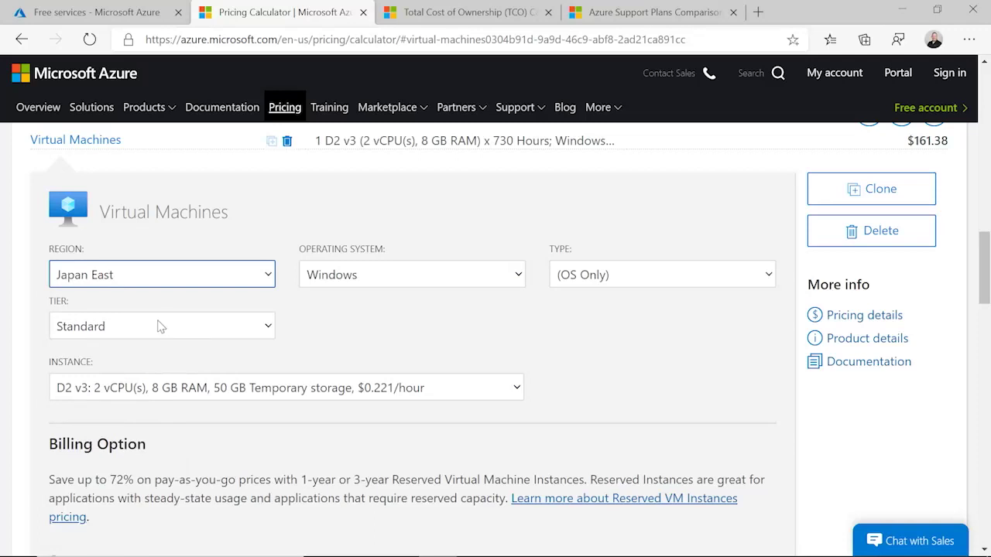
{"action": "left_click", "coordinate": [202, 277]}
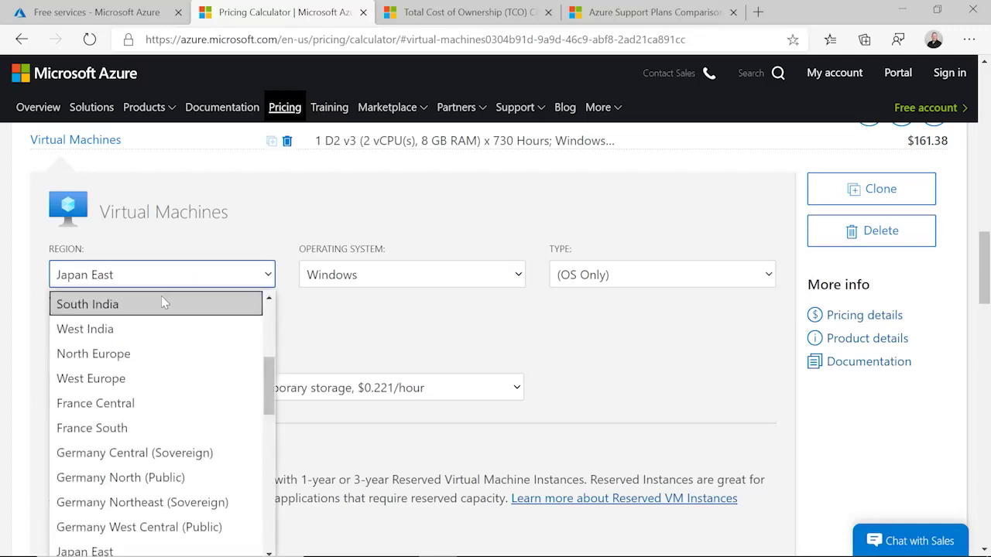
{"action": "left_click", "coordinate": [161, 301]}
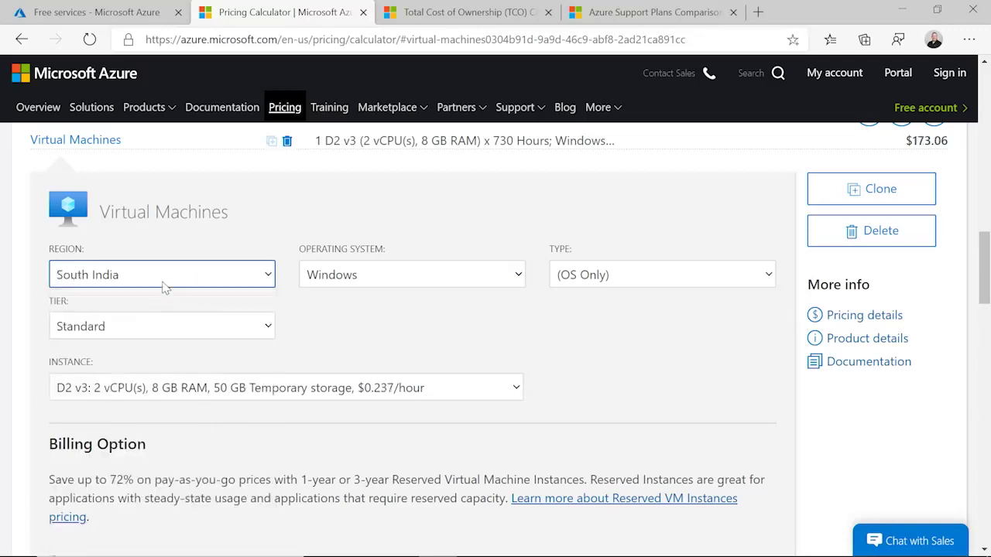
Set the virtual machine's region back to West US
{"action": "left_click", "coordinate": [165, 280]}
{"action": "scroll", "coordinate": [175, 373], "scroll_direction": "down", "scroll_amount": 3}
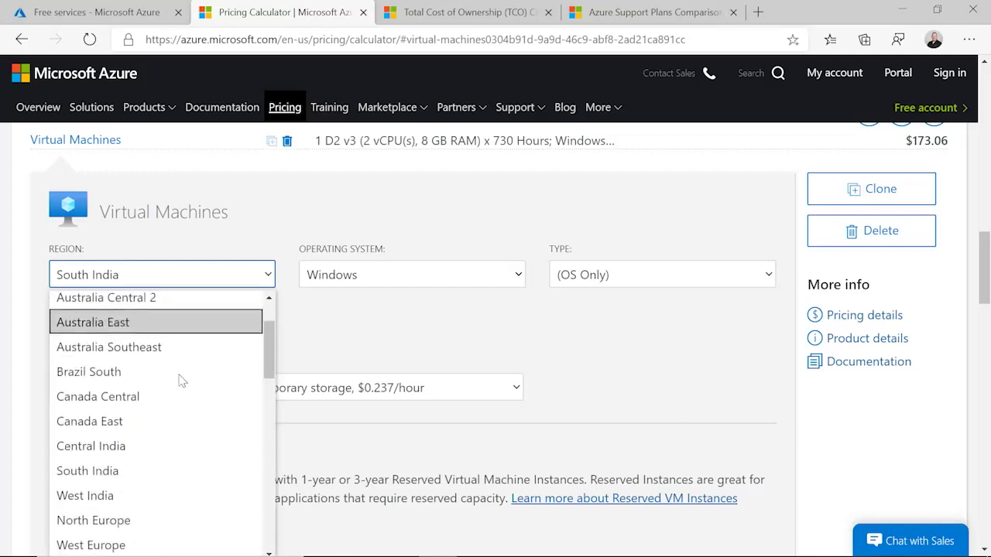
{"action": "scroll", "coordinate": [151, 396], "scroll_direction": "down", "scroll_amount": 9}
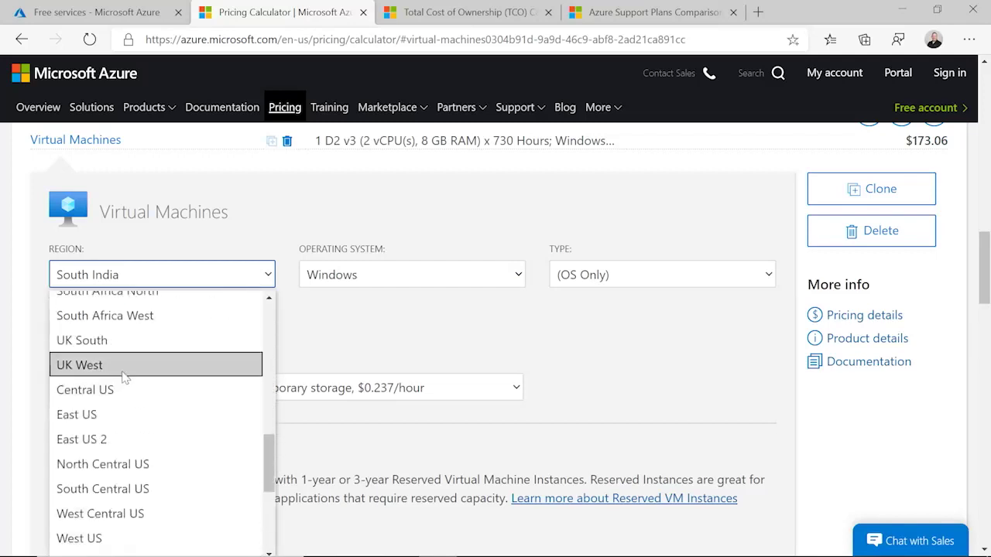
{"action": "scroll", "coordinate": [142, 414], "scroll_direction": "down", "scroll_amount": 2}
{"action": "left_click", "coordinate": [129, 416]}
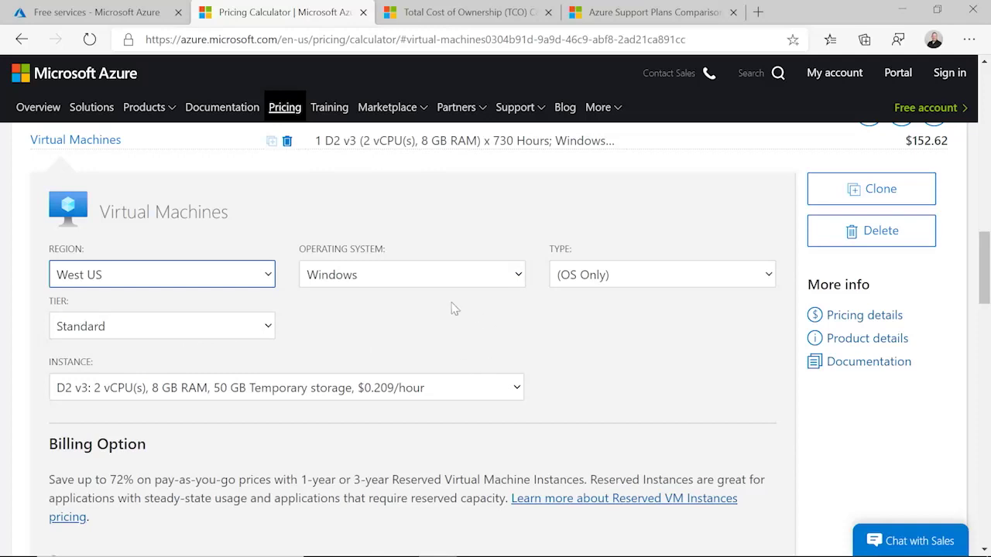
Try the SQL Server type with the SQL Web license on the virtual machine, and return the type to (OS Only)
{"action": "left_click", "coordinate": [648, 278]}
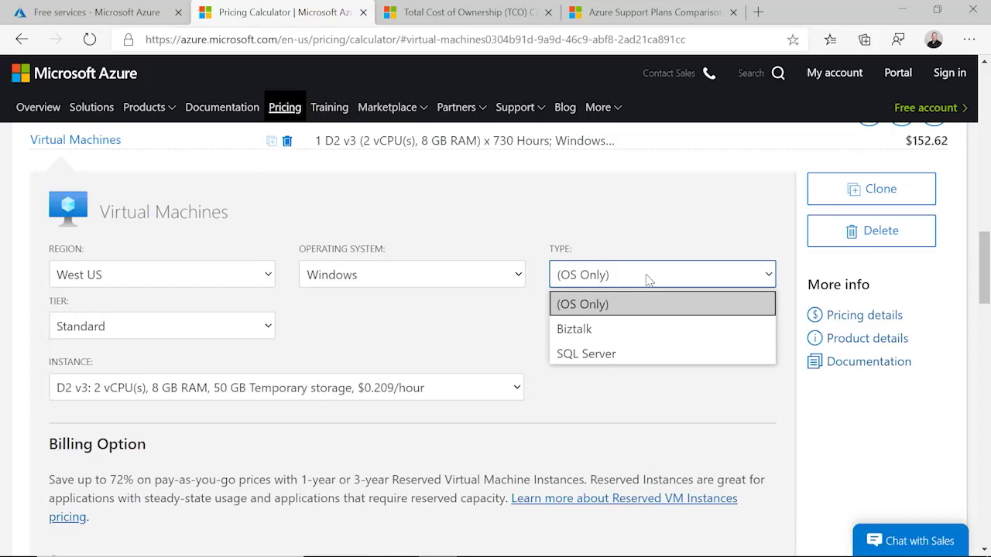
{"action": "left_click", "coordinate": [663, 356]}
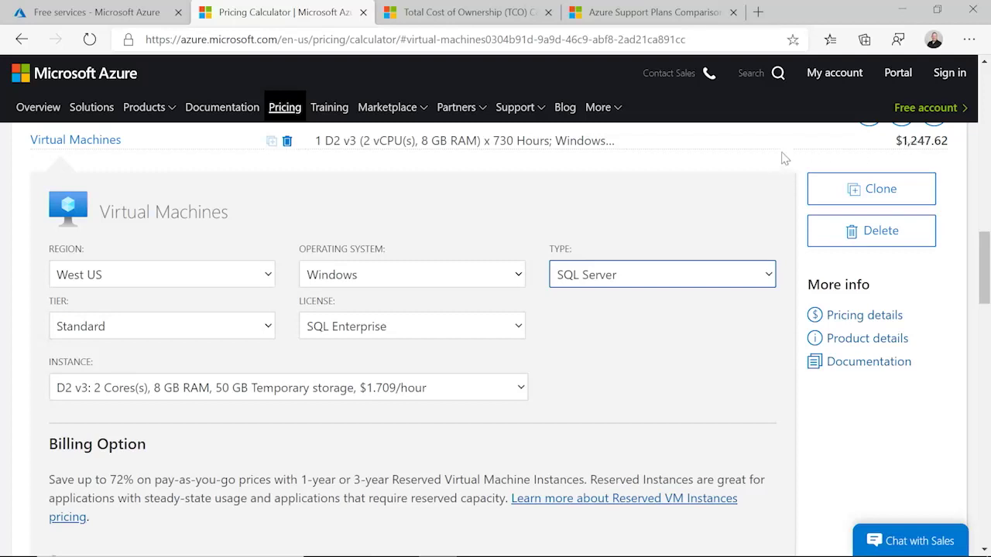
{"action": "left_click", "coordinate": [514, 326]}
{"action": "left_click", "coordinate": [364, 407]}
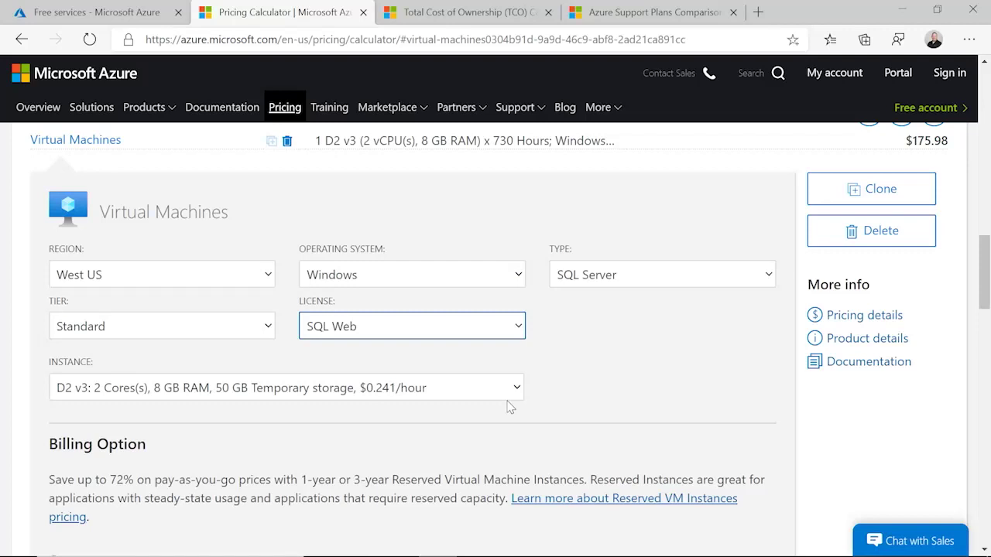
{"action": "left_click", "coordinate": [650, 276]}
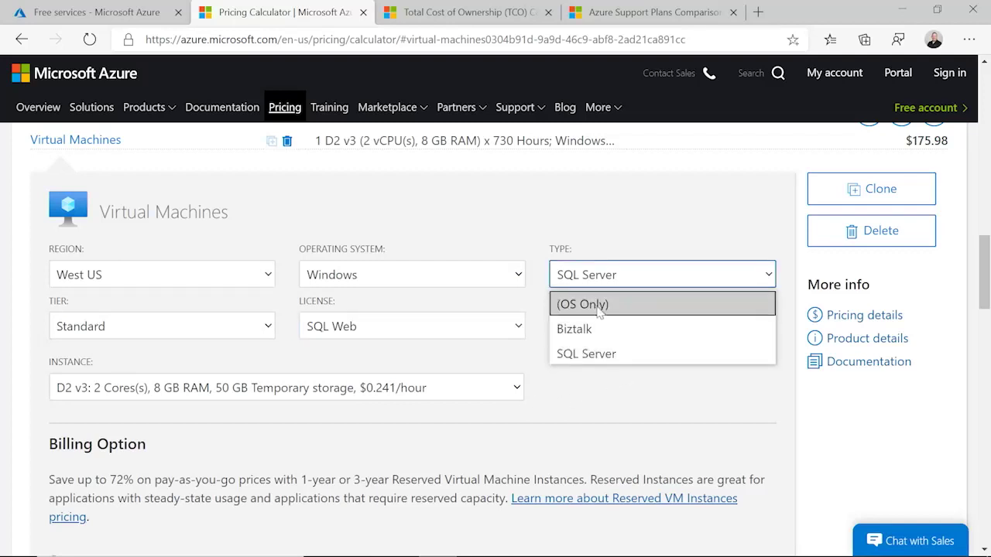
{"action": "left_click", "coordinate": [598, 308]}
Try the Low Priority tier for the virtual machine to compare the price, and return it to Standard
{"action": "left_click", "coordinate": [237, 335]}
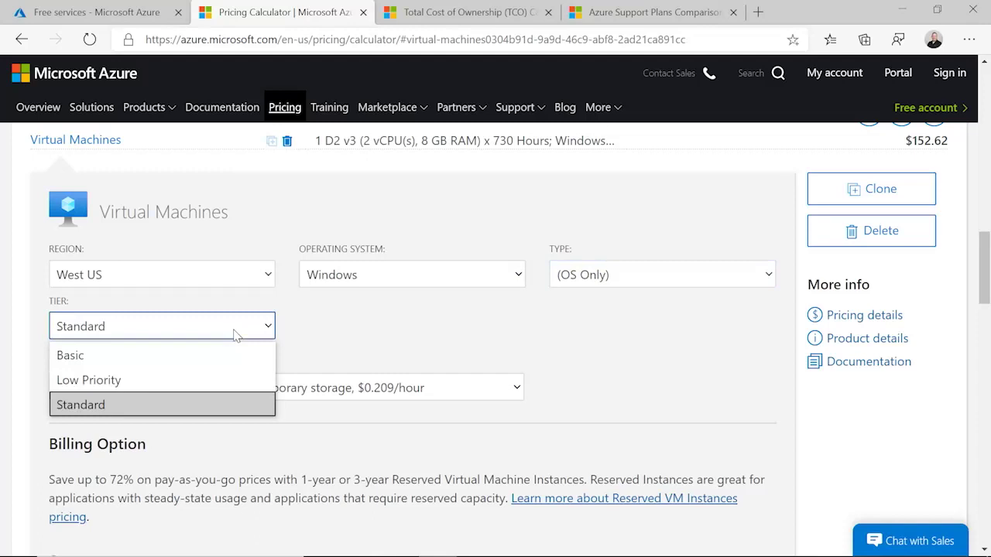
{"action": "left_click", "coordinate": [191, 388]}
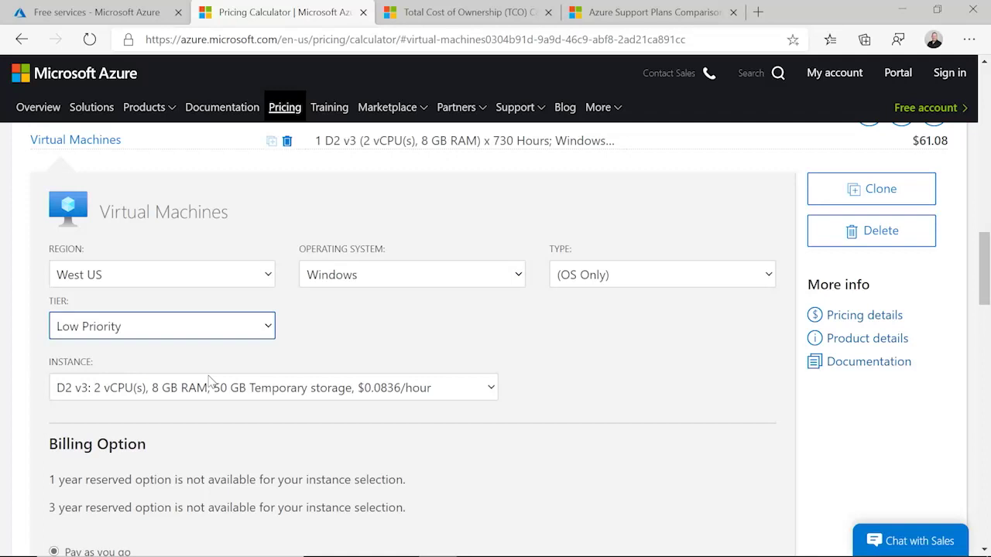
{"action": "left_click", "coordinate": [210, 325]}
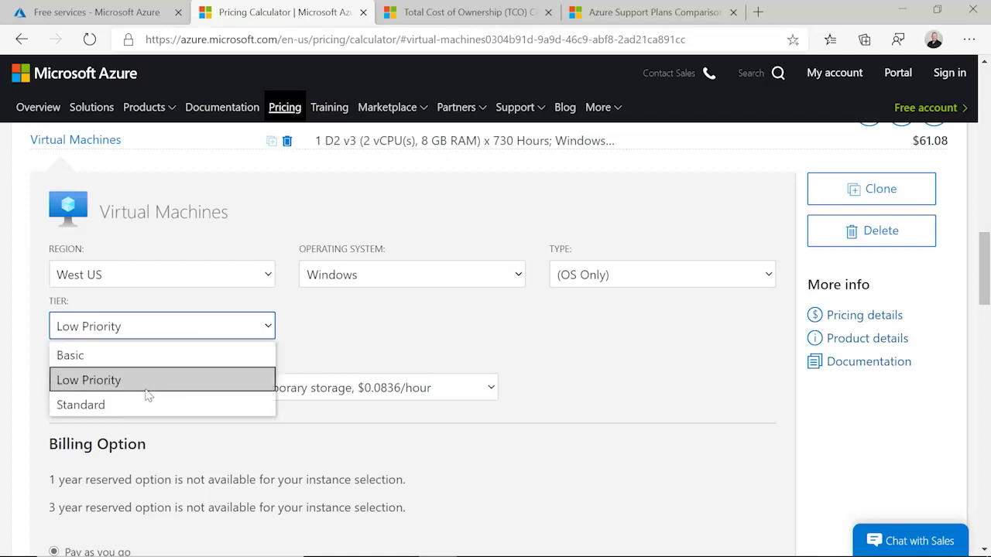
{"action": "left_click", "coordinate": [133, 406]}
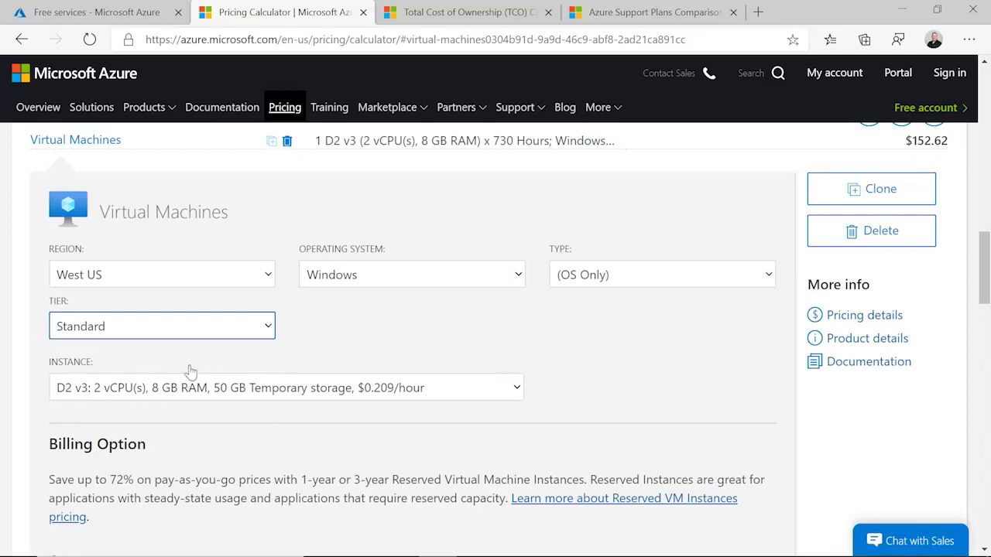
{"action": "left_click", "coordinate": [211, 339]}
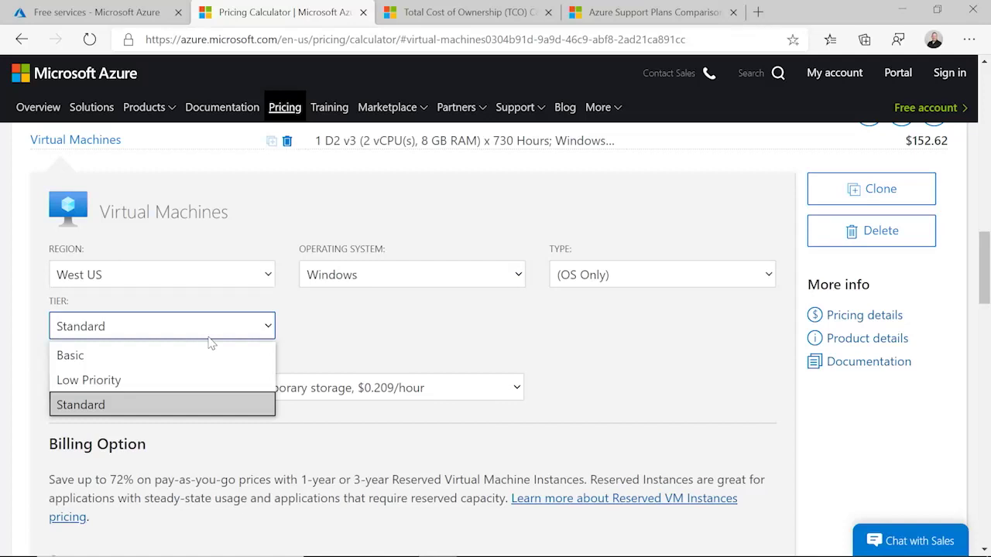
{"action": "left_click", "coordinate": [179, 402]}
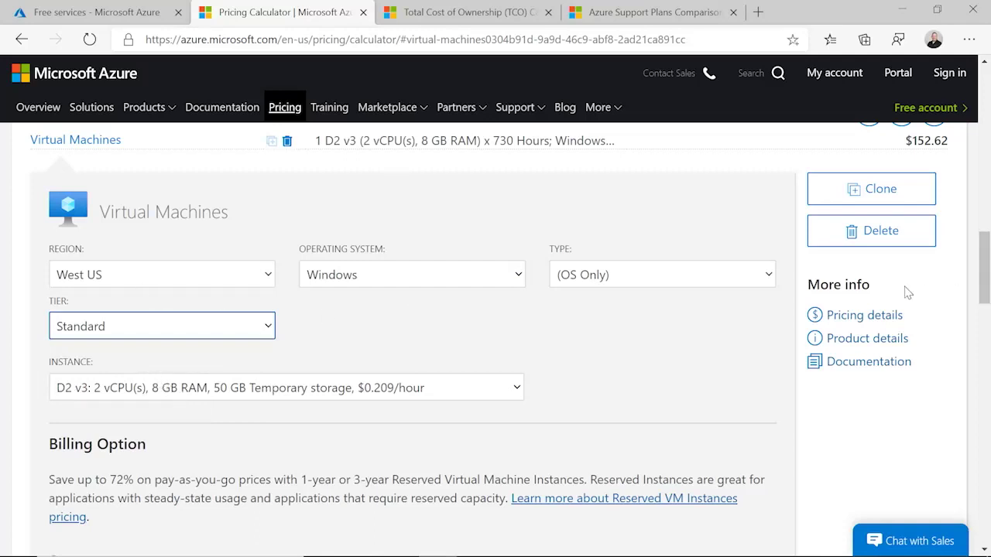
Compare the price of the D4 v3 and D32 v3 instances, and return the virtual machine's instance to D2 v3
{"action": "left_click", "coordinate": [261, 391]}
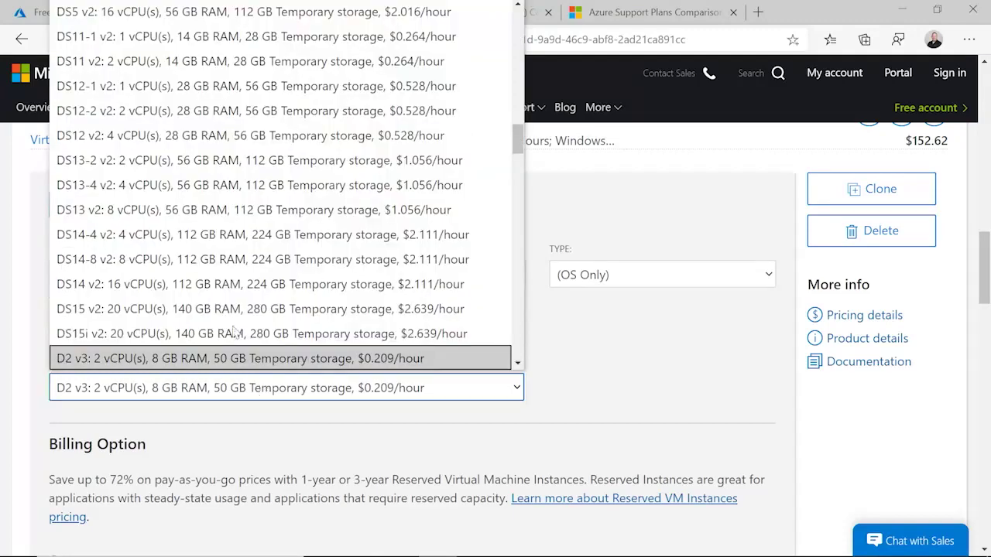
{"action": "scroll", "coordinate": [232, 305], "scroll_direction": "down", "scroll_amount": 2}
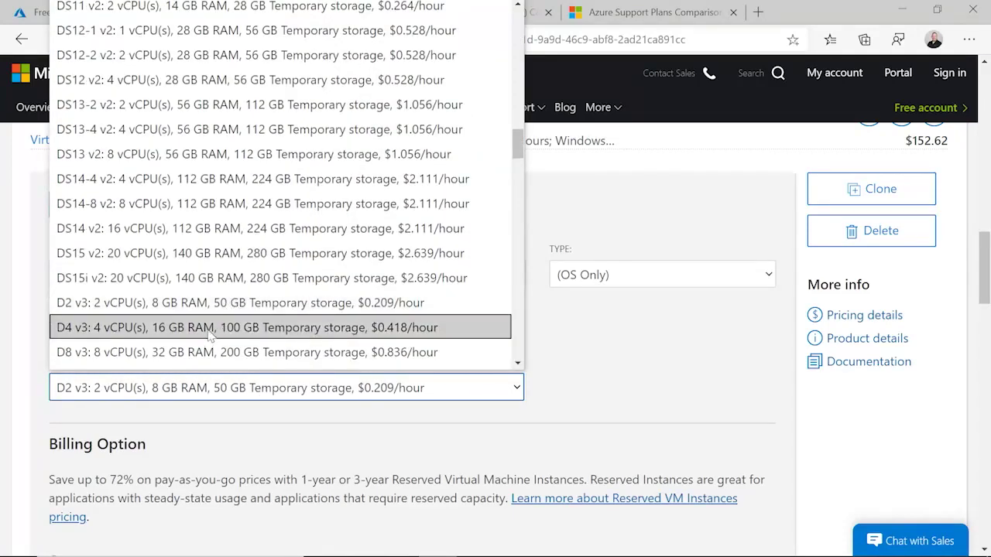
{"action": "left_click", "coordinate": [211, 333]}
{"action": "left_click", "coordinate": [246, 397]}
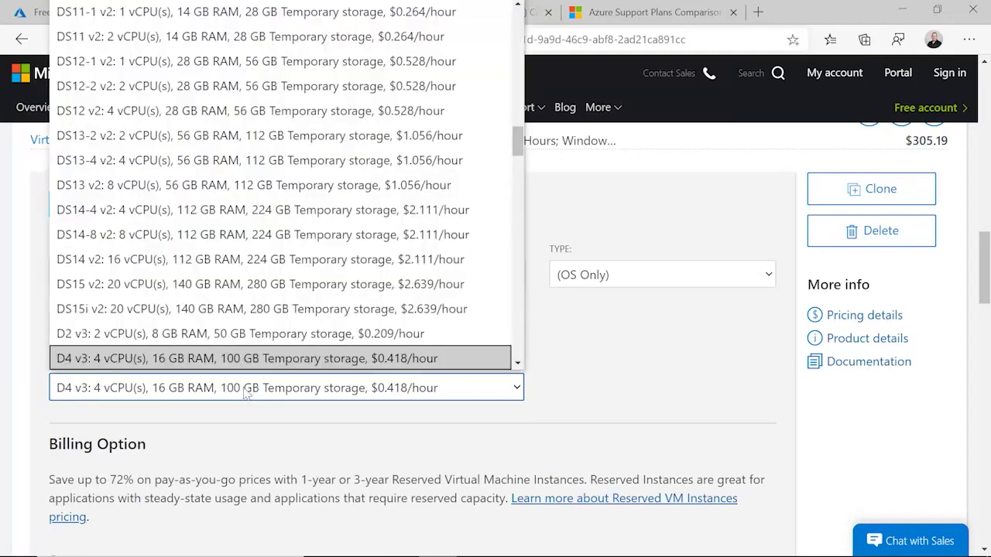
{"action": "scroll", "coordinate": [236, 341], "scroll_direction": "down", "scroll_amount": 3}
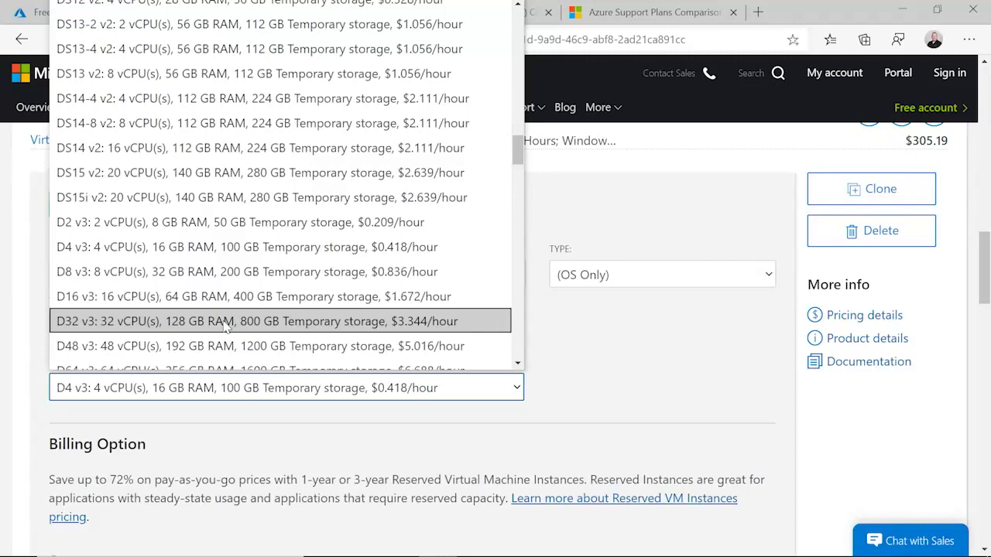
{"action": "left_click", "coordinate": [226, 329]}
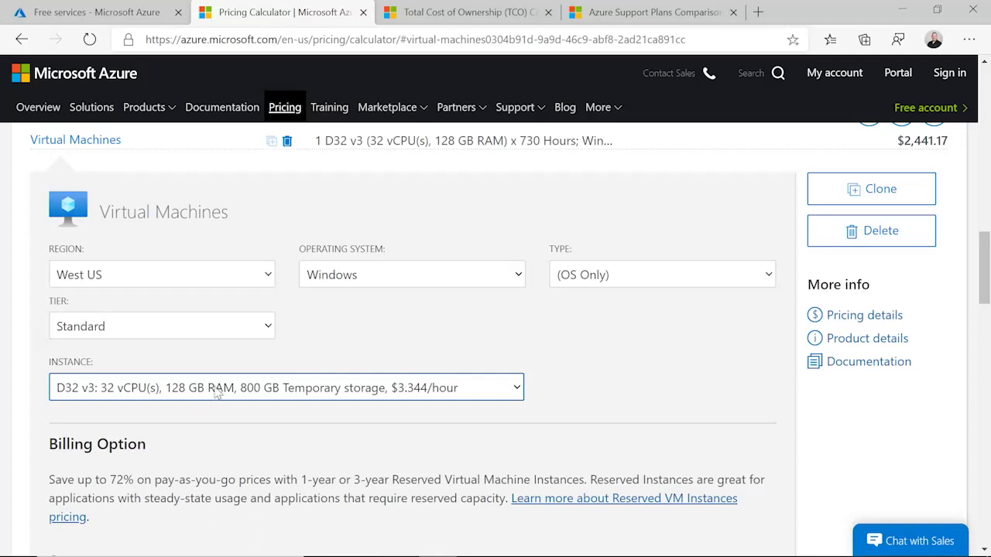
{"action": "left_click", "coordinate": [216, 391]}
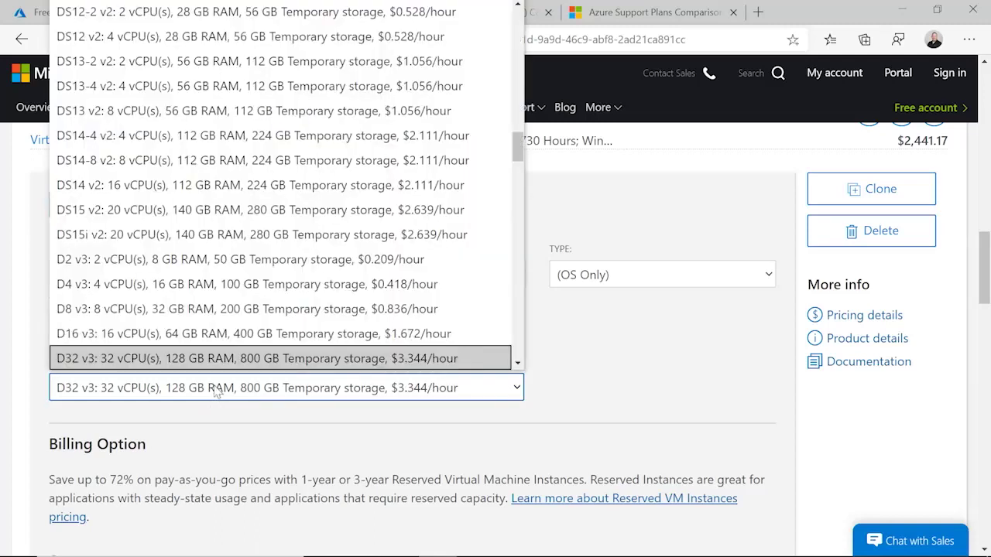
{"action": "left_click", "coordinate": [172, 264]}
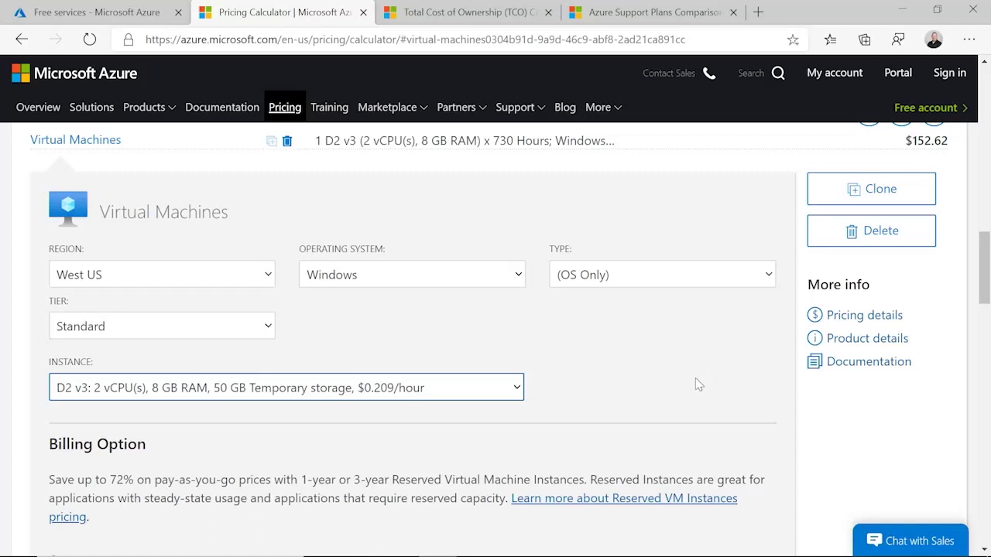
Set the virtual machine's billing option to 3 year reserved and check the effect on the estimated price
{"action": "scroll", "coordinate": [696, 378], "scroll_direction": "down", "scroll_amount": 2}
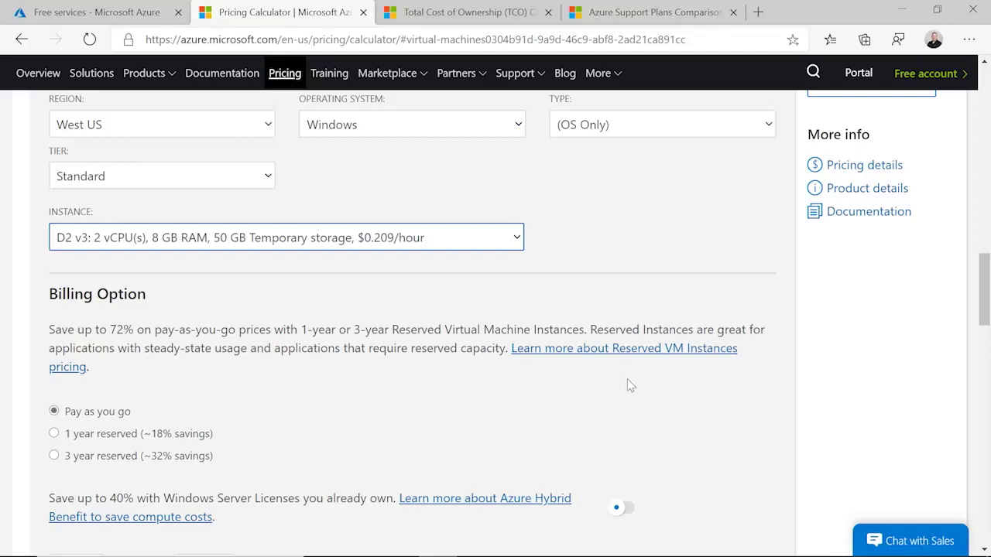
{"action": "left_click", "coordinate": [121, 460]}
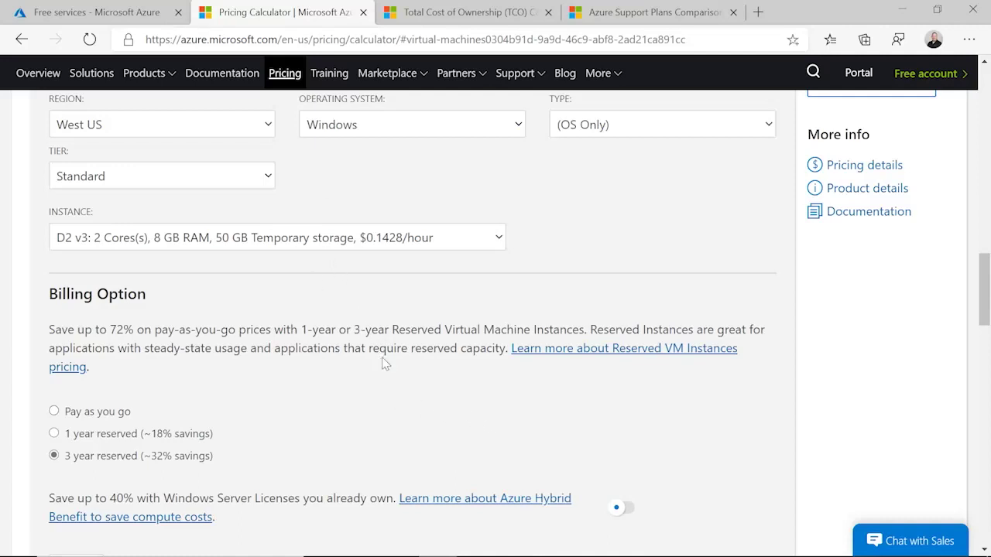
{"action": "scroll", "coordinate": [376, 409], "scroll_direction": "up", "scroll_amount": 2}
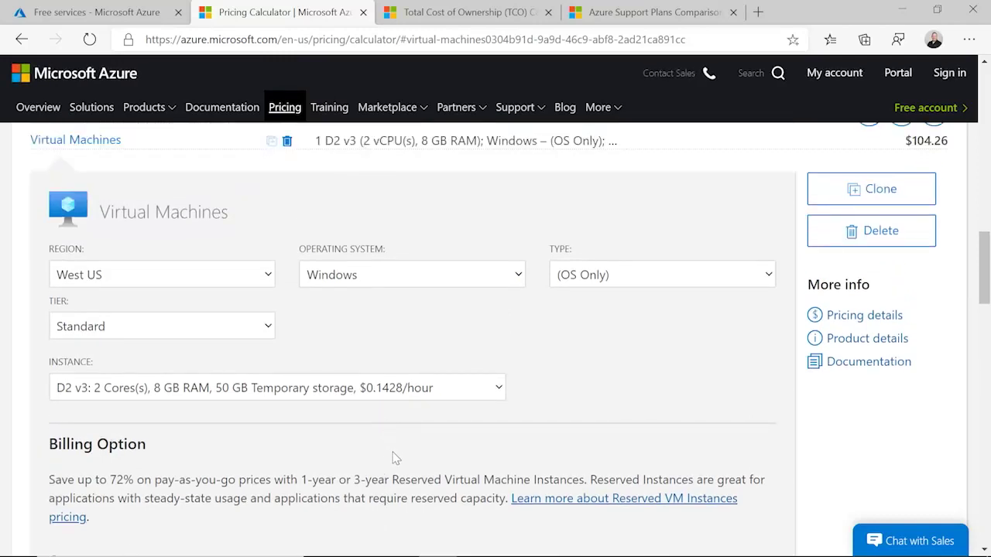
{"action": "scroll", "coordinate": [390, 457], "scroll_direction": "down", "scroll_amount": 2}
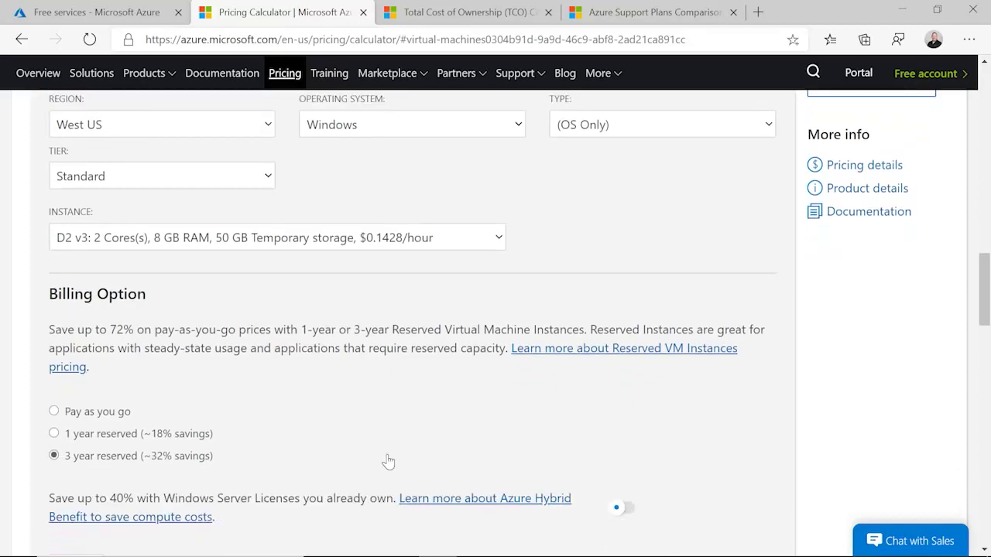